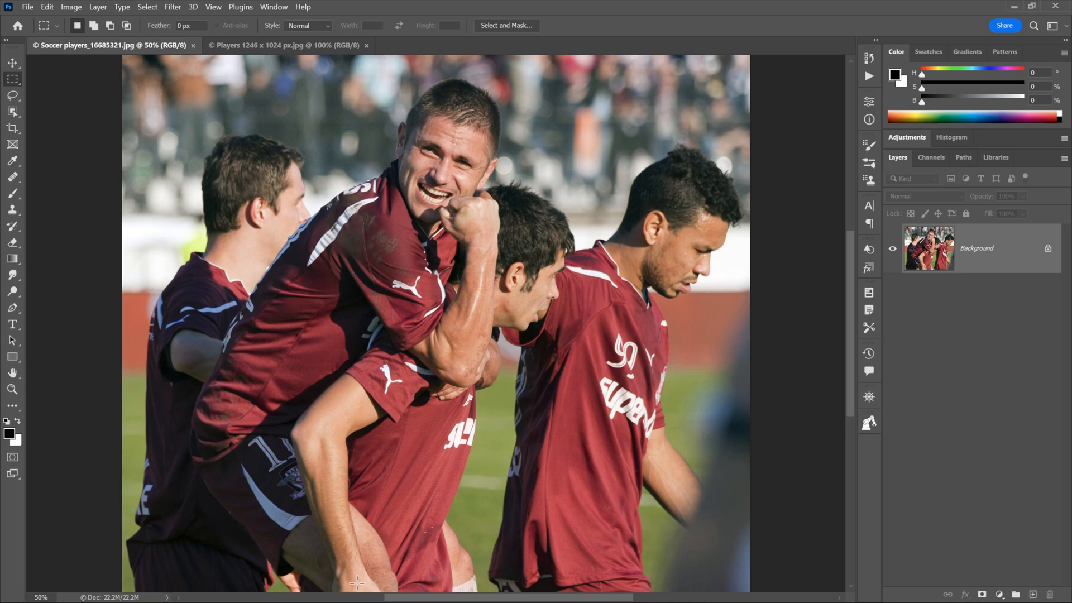
# Step: Draw rectangular selections around the raised fist and hand, then clear them
pyautogui.moveTo(428, 191); pyautogui.dragTo(503, 242)
pyautogui.moveTo(470, 400); pyautogui.dragTo(425, 372)
pyautogui.click(780, 394)
# Step: Convert the locked Background into a regular layer named 'players'
pyautogui.doubleClick(976, 268)
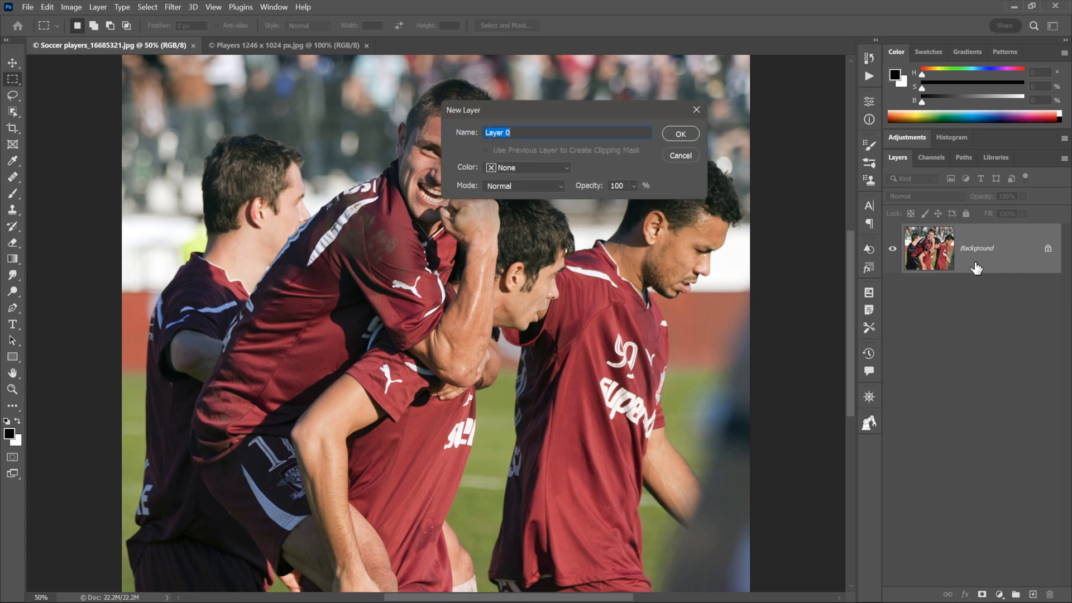
pyautogui.write('playe')
pyautogui.press('Return')
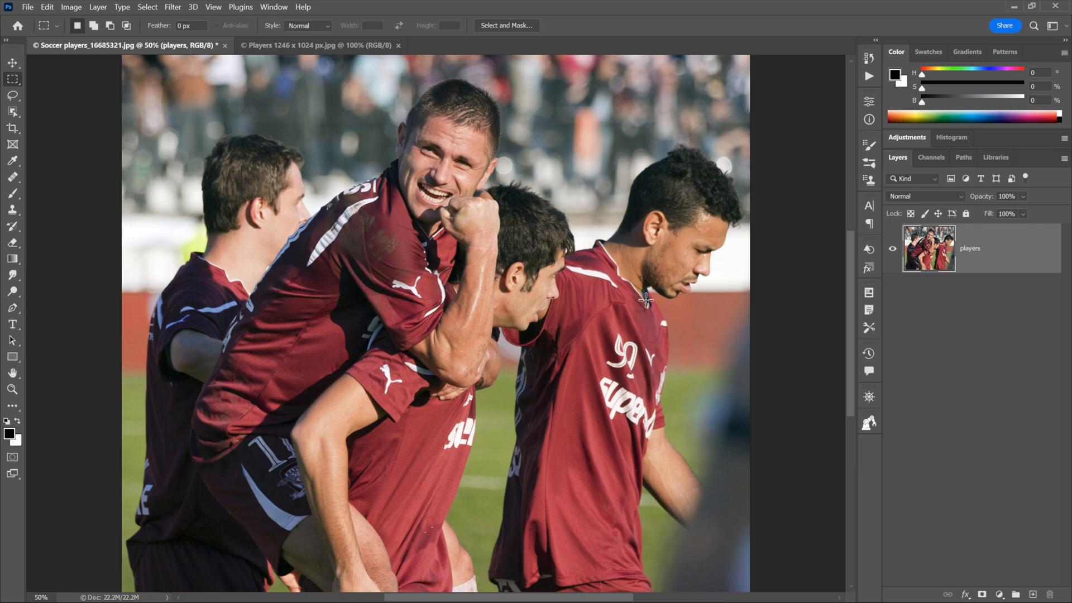
# Step: Enlarge the canvas width from 3000 to 4000 pixels and fit it on screen
pyautogui.click(73, 8)
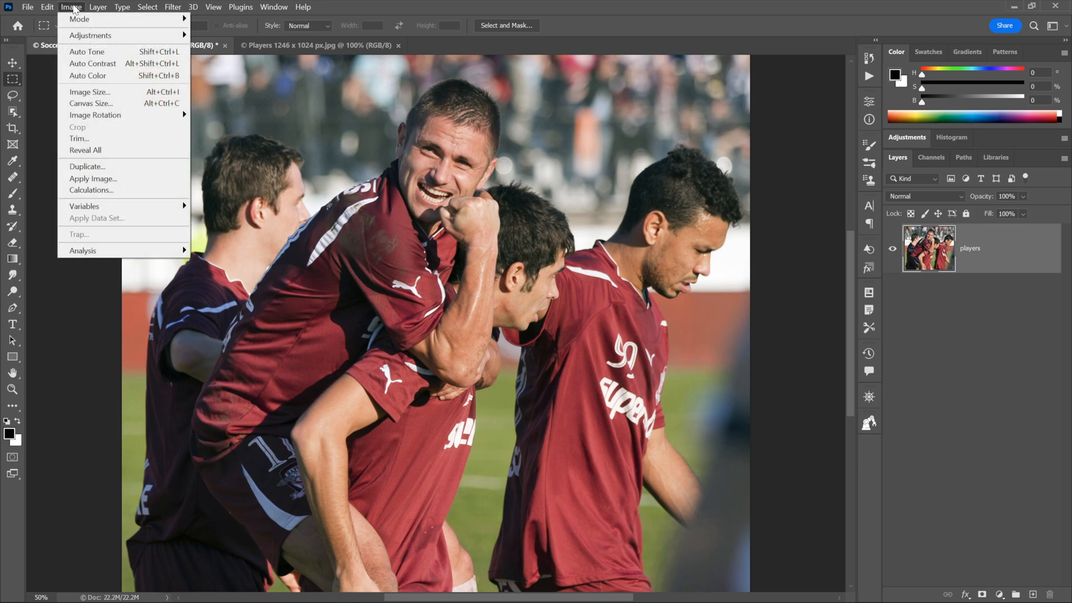
pyautogui.click(129, 105)
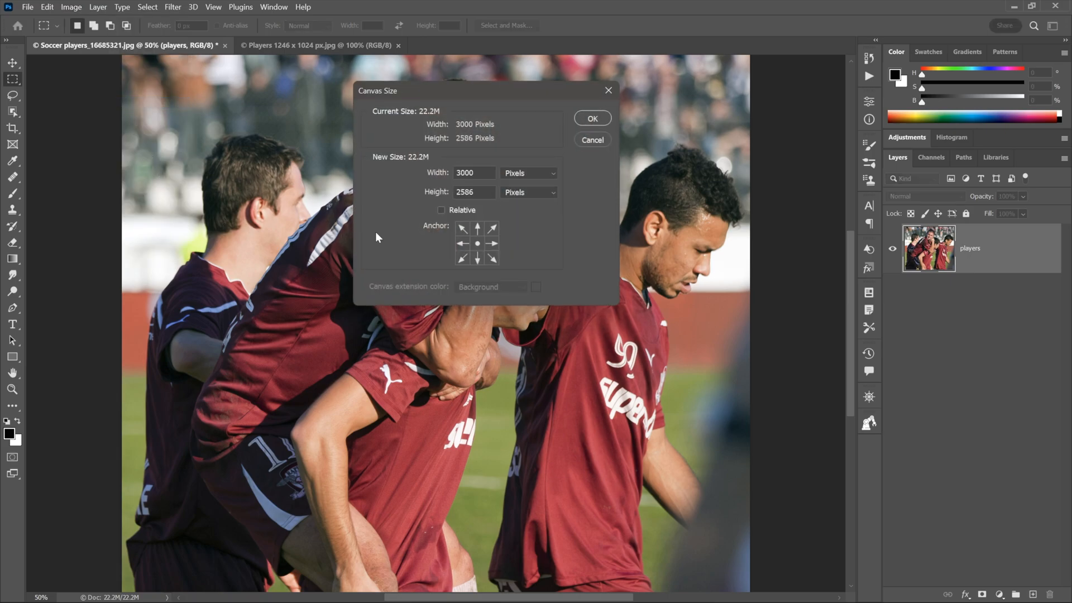
pyautogui.doubleClick(460, 175)
pyautogui.write('4')
pyautogui.click(583, 119)
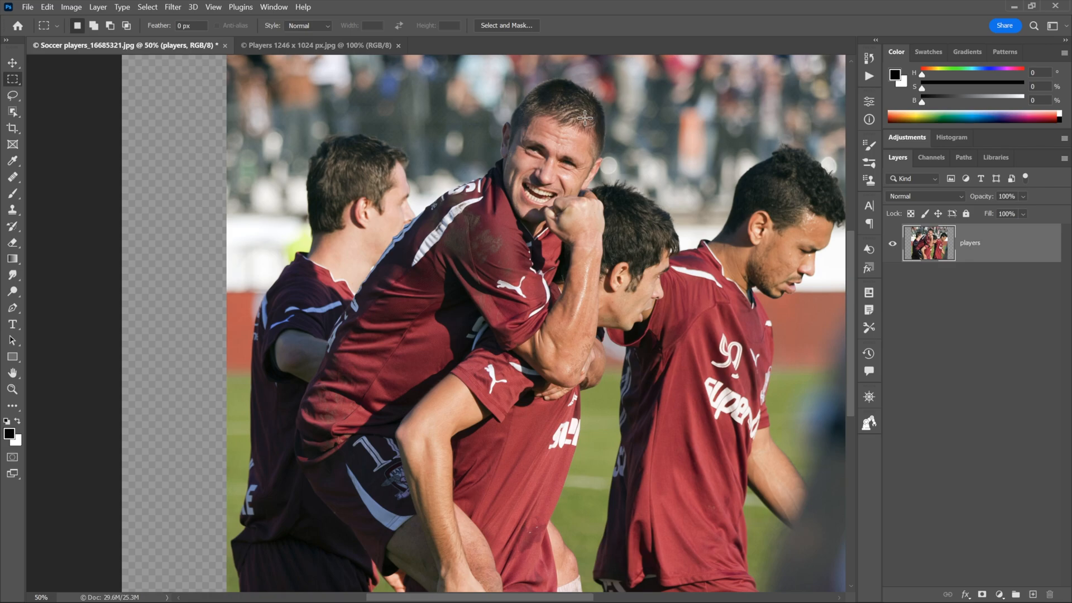
pyautogui.hotkey('ctrl', '0')
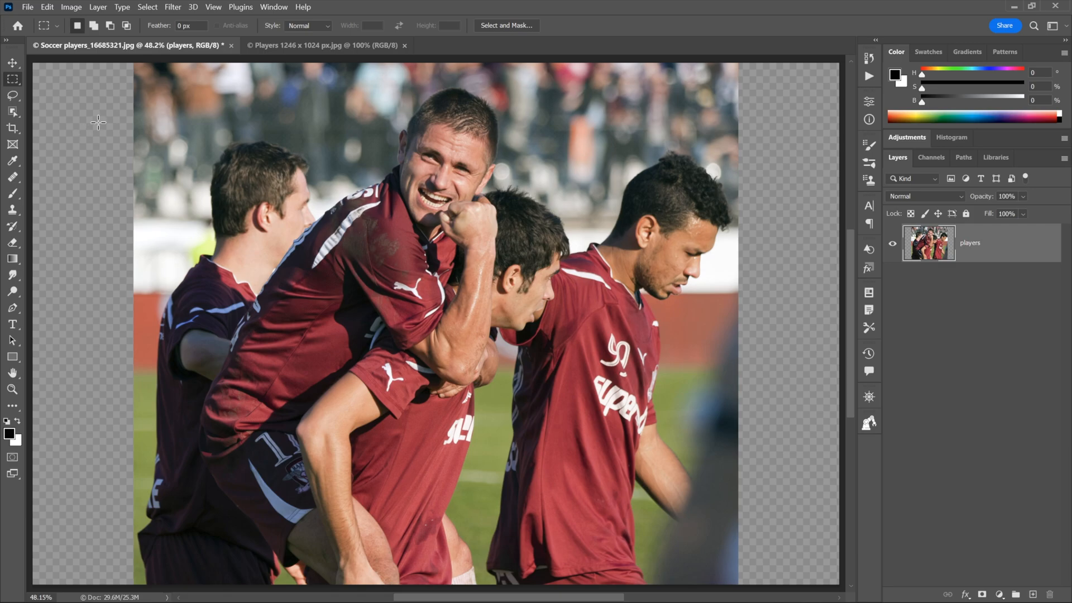
# Step: Select both transparent side strips using Magic Wand at Tolerance 0 with Contiguous off
pyautogui.click(15, 114)
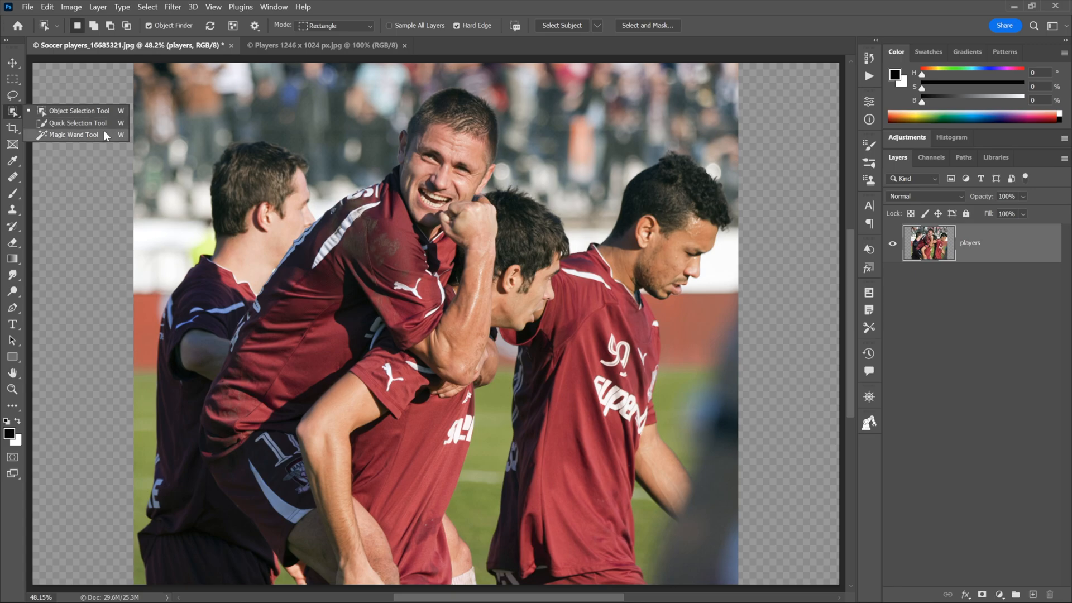
pyautogui.click(105, 132)
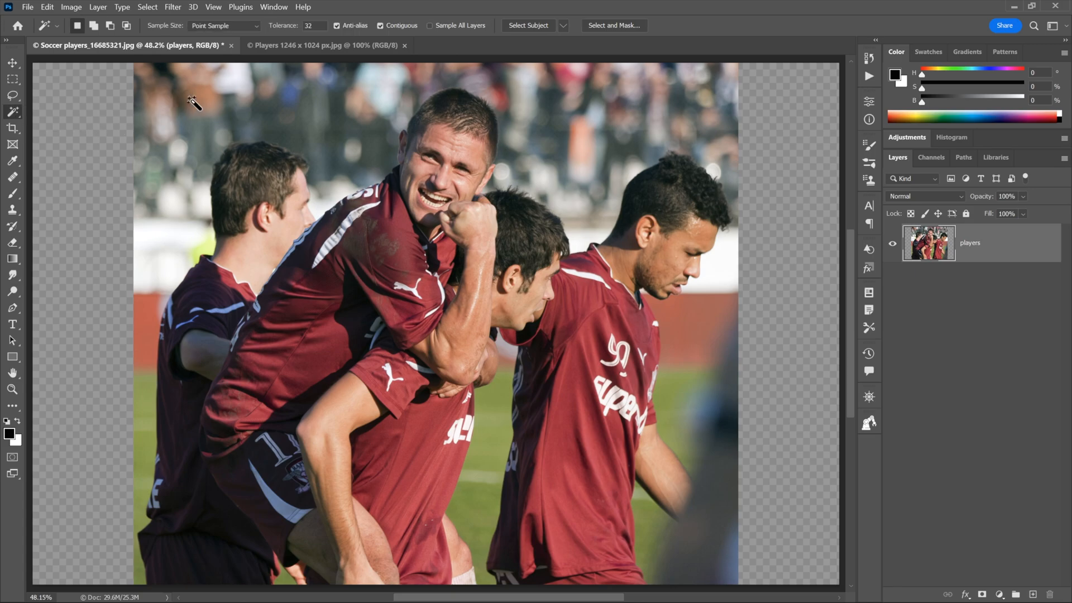
pyautogui.click(297, 30)
pyautogui.click(380, 26)
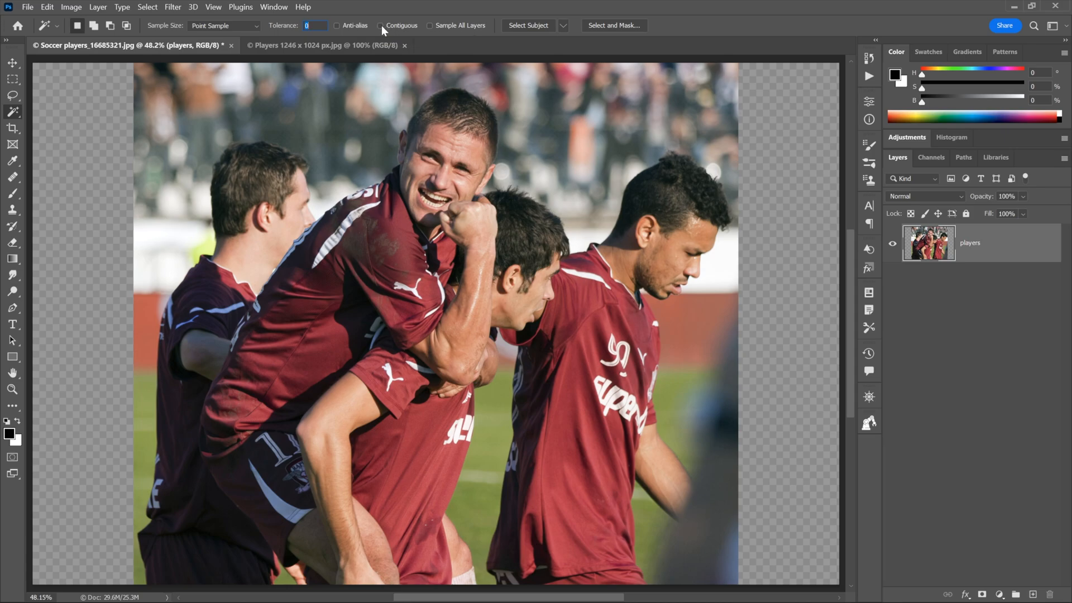
pyautogui.click(87, 200)
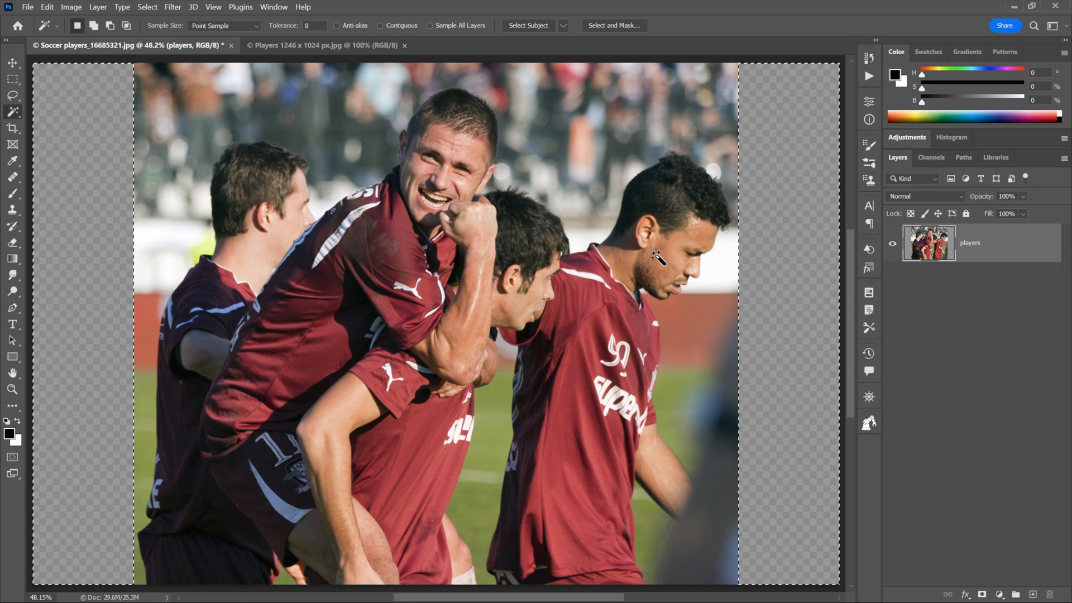
pyautogui.click(52, 7)
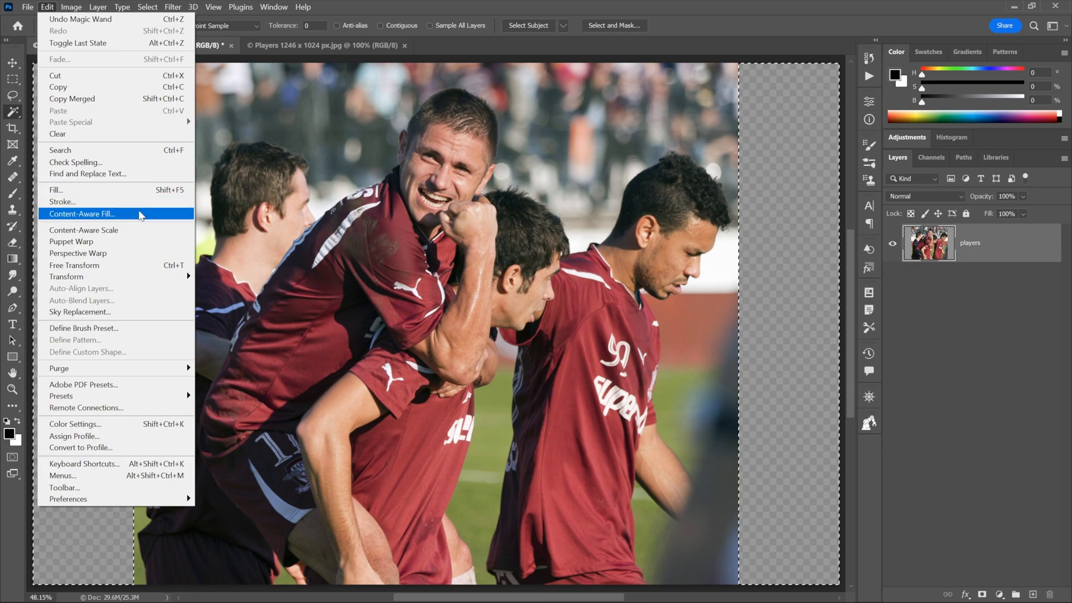
# Step: Start a Content-Aware Fill of the strips with Color Adaptation set to None
pyautogui.click(143, 216)
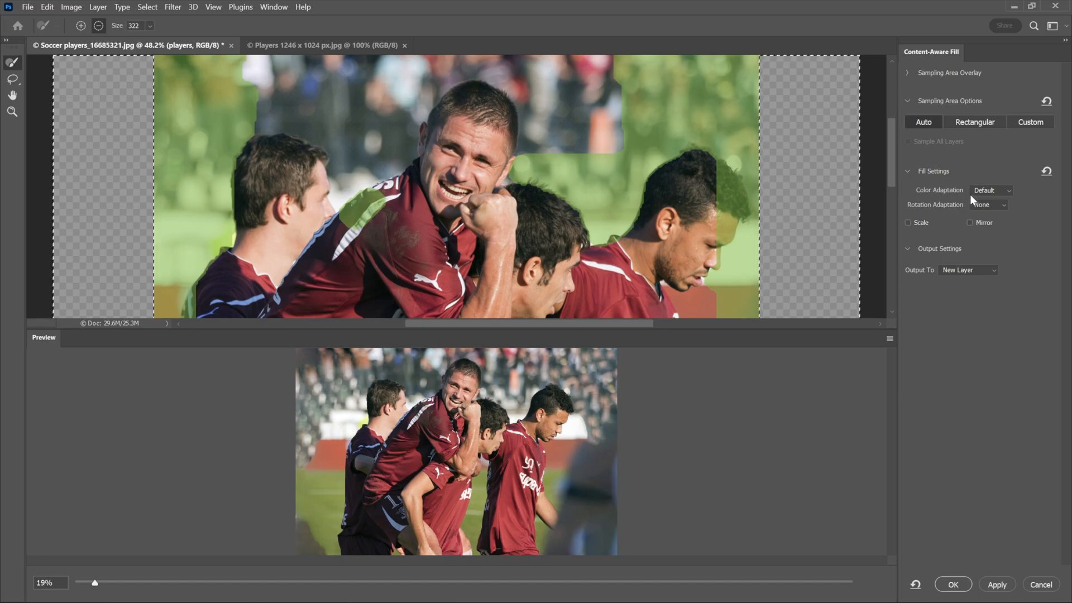
pyautogui.click(1007, 191)
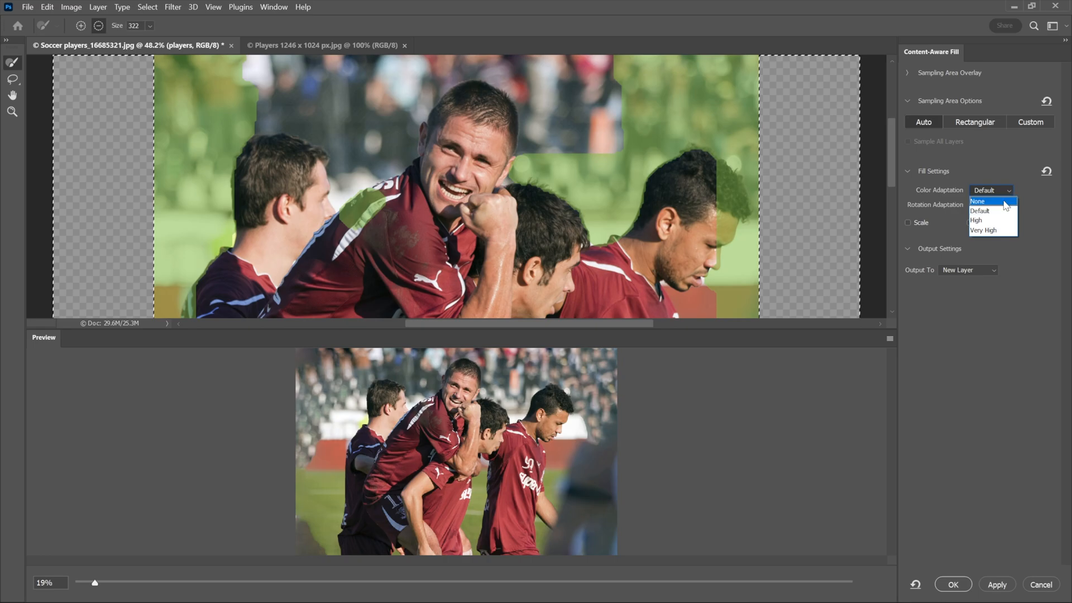
pyautogui.click(1003, 201)
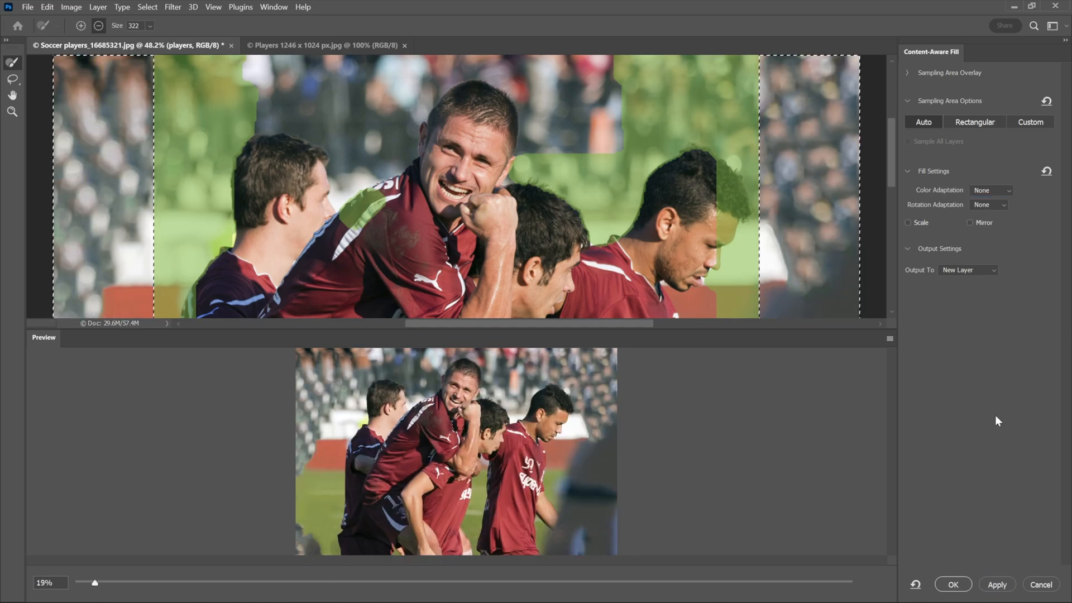
# Step: Output fill layers using Default and then High colour adaptation
pyautogui.click(994, 191)
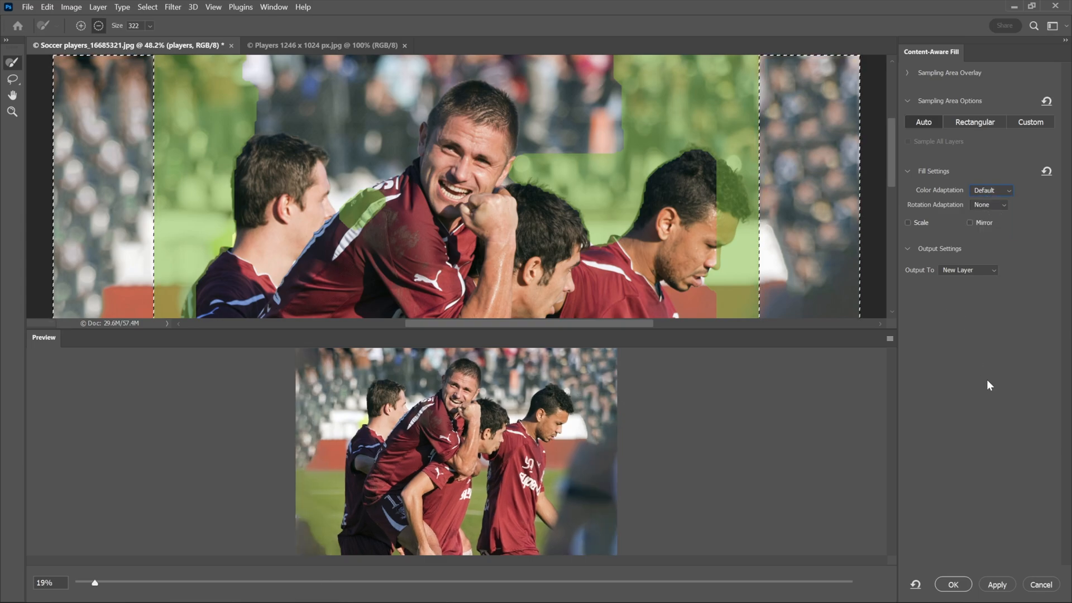
pyautogui.click(989, 580)
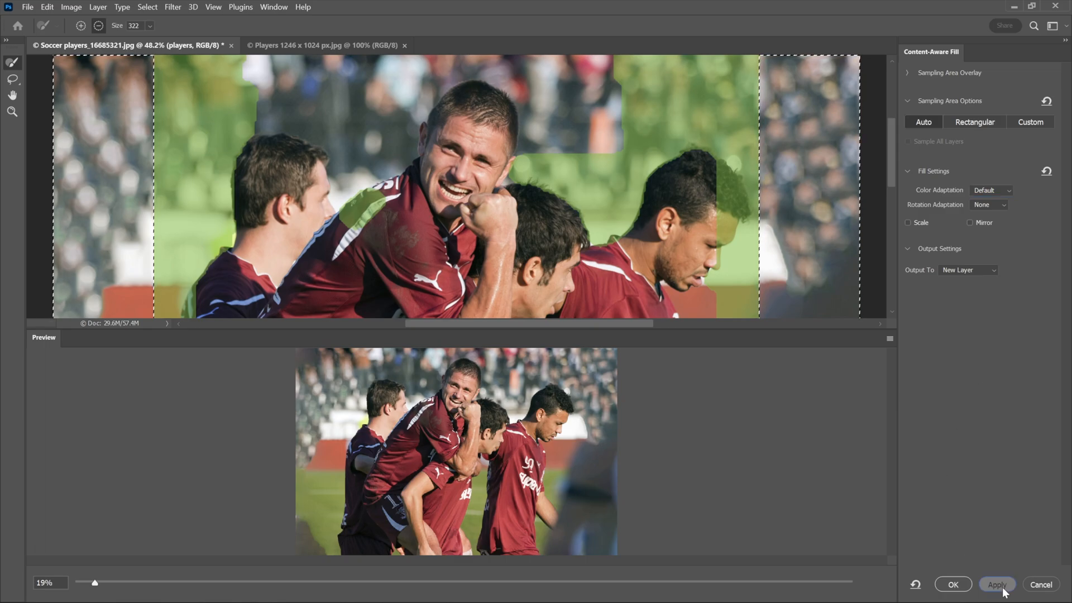
pyautogui.click(998, 191)
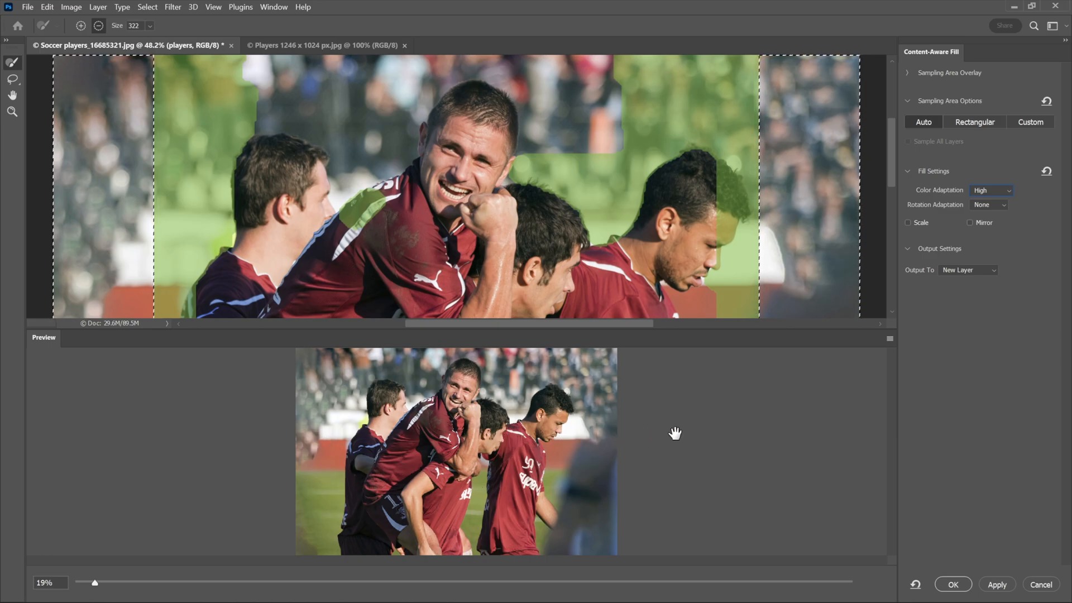
pyautogui.click(997, 584)
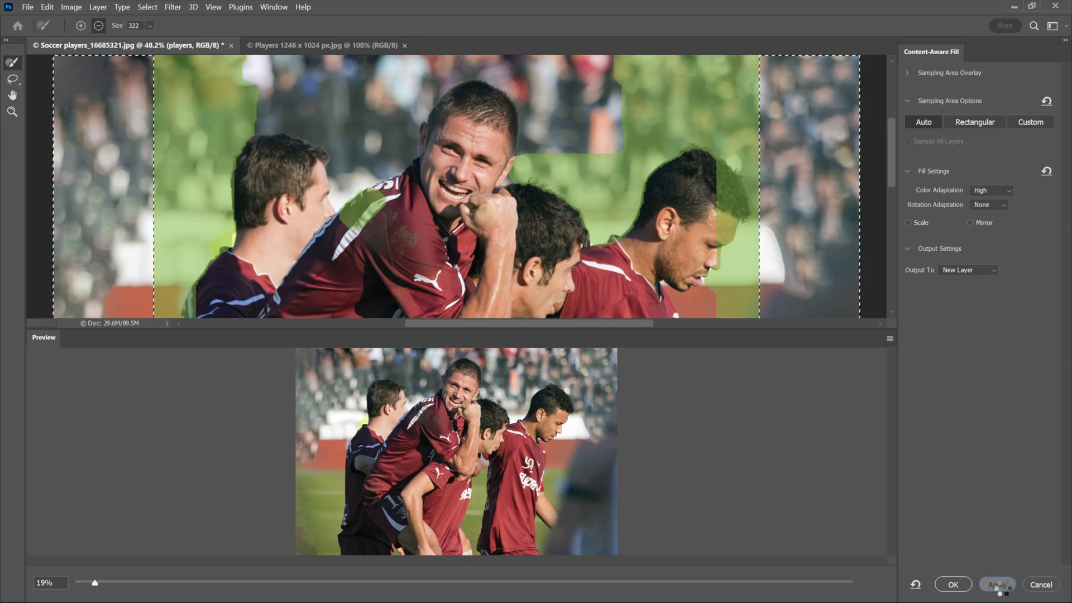
# Step: Output a Very High colour adaptation fill layer, then exit Content-Aware Fill
pyautogui.click(988, 195)
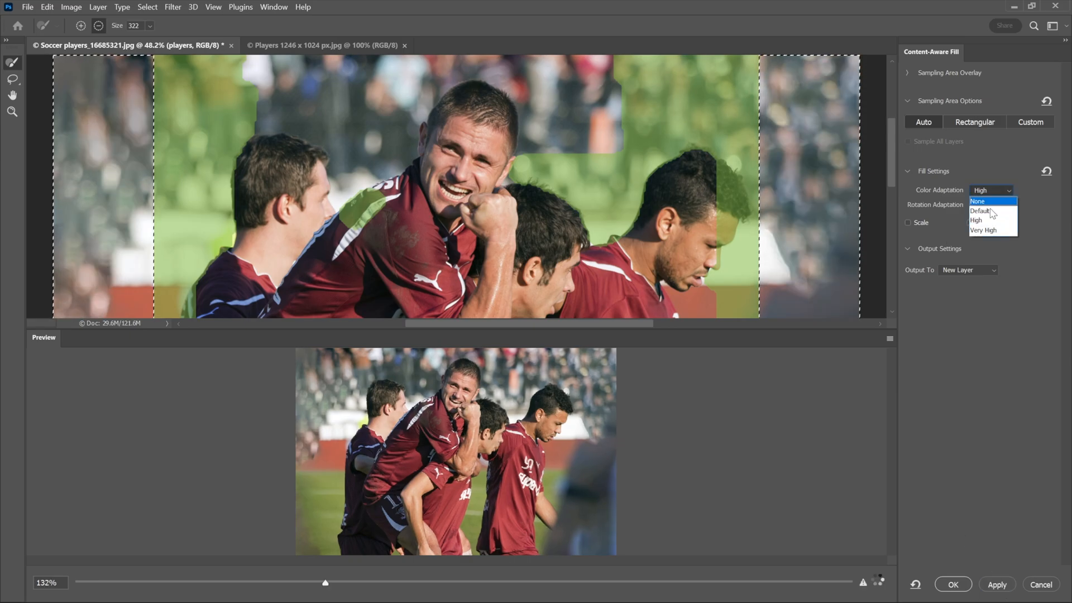
pyautogui.click(992, 230)
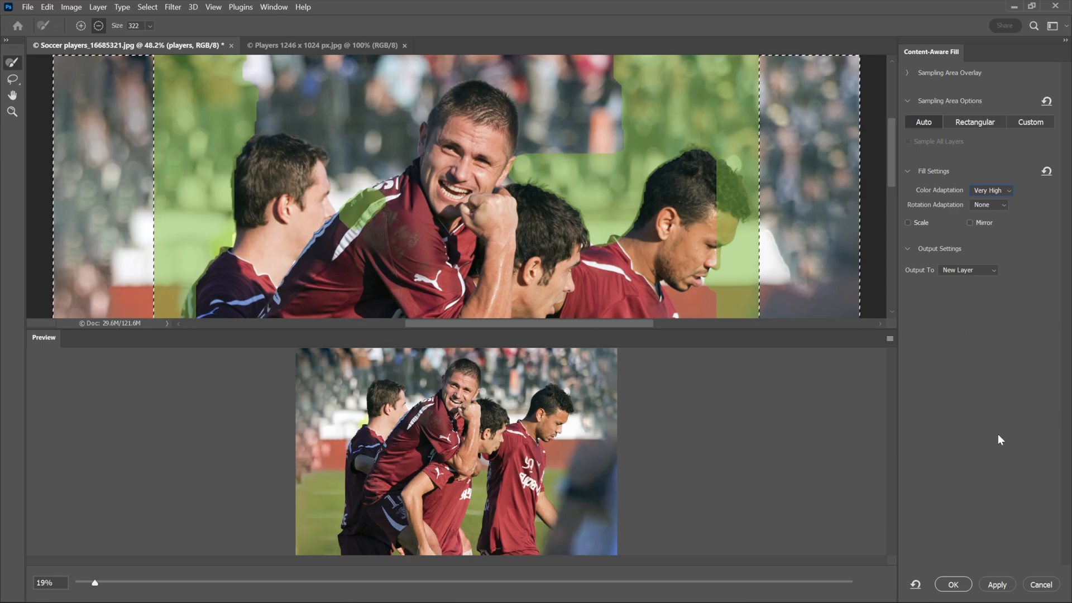
pyautogui.click(997, 585)
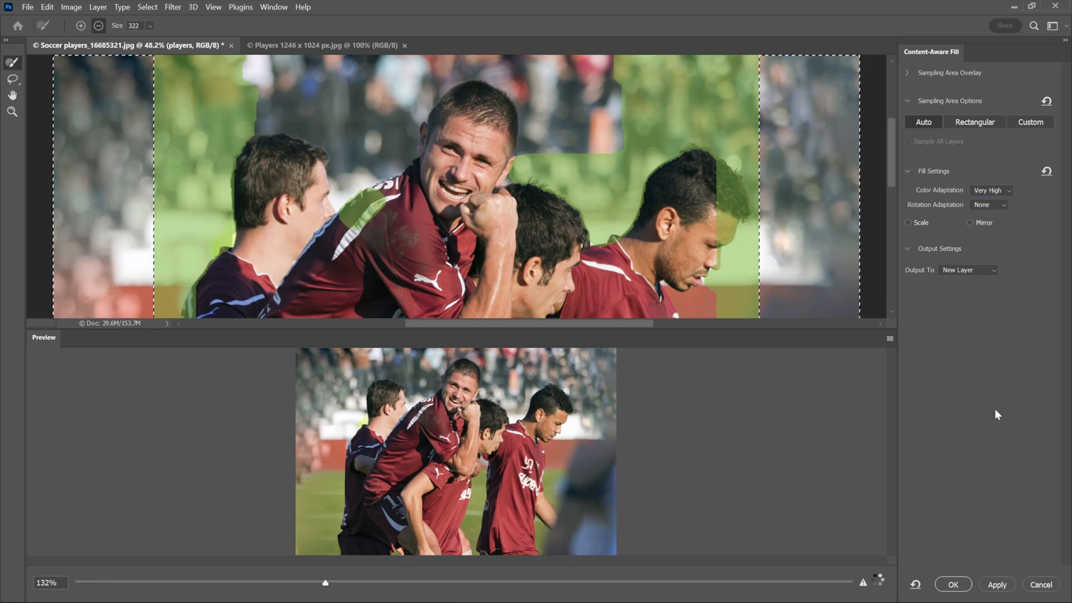
pyautogui.click(1039, 586)
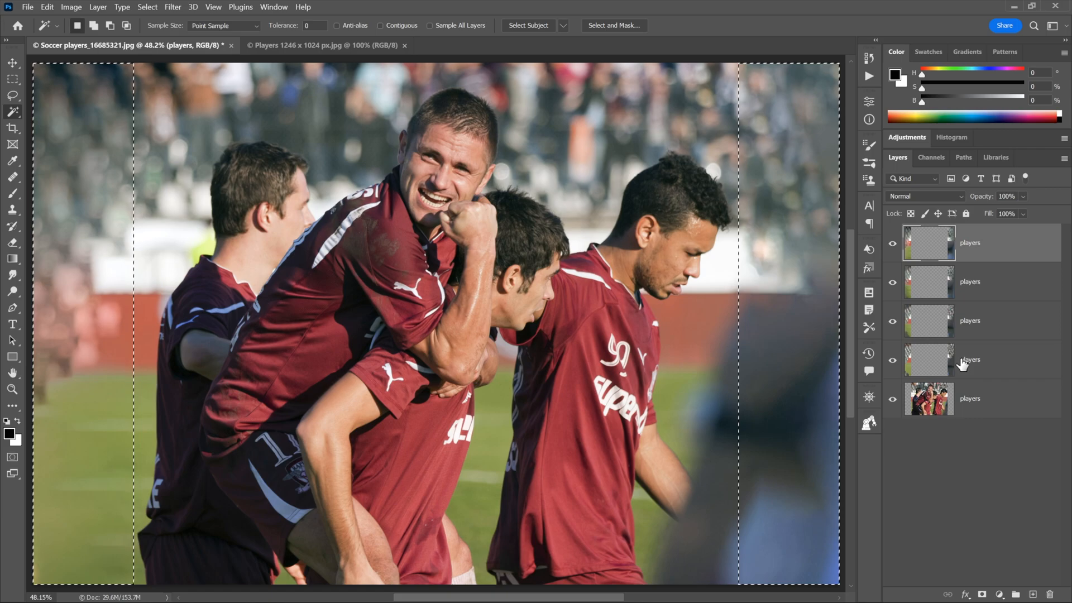
# Step: Deselect, then rename the four fill layers none, default, high and very high
pyautogui.hotkey('ctrl', 'd')
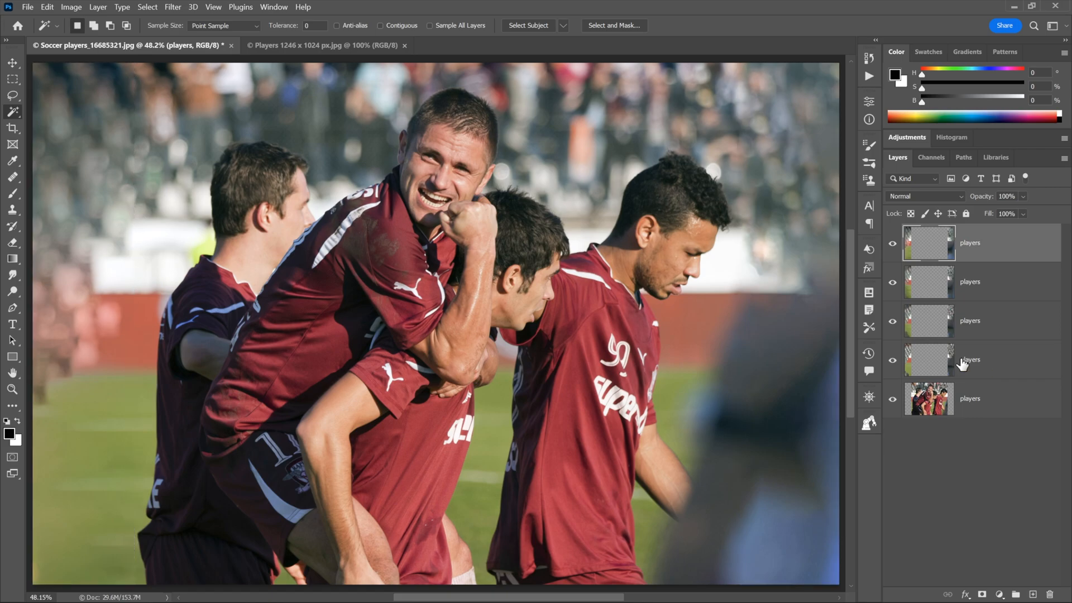
pyautogui.doubleClick(962, 361)
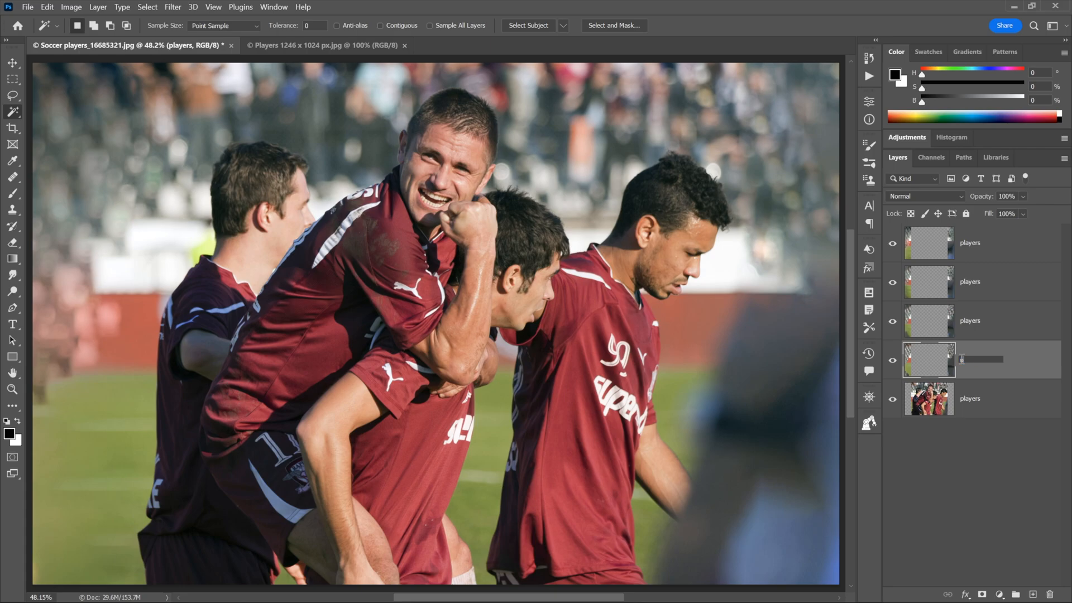
pyautogui.press('Return')
pyautogui.doubleClick(968, 324)
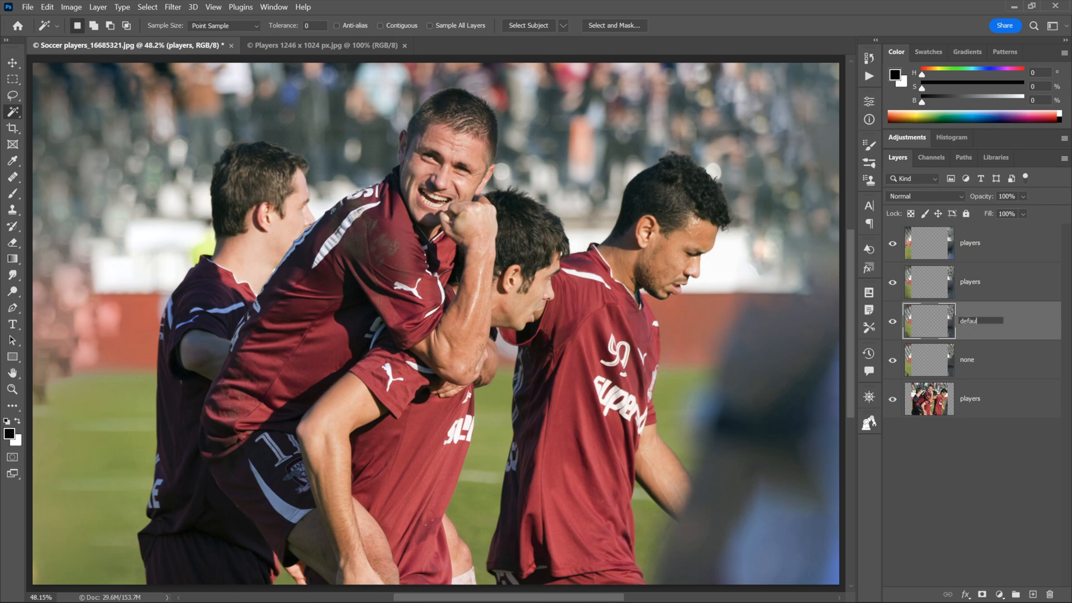
pyautogui.press('Return')
pyautogui.doubleClick(969, 282)
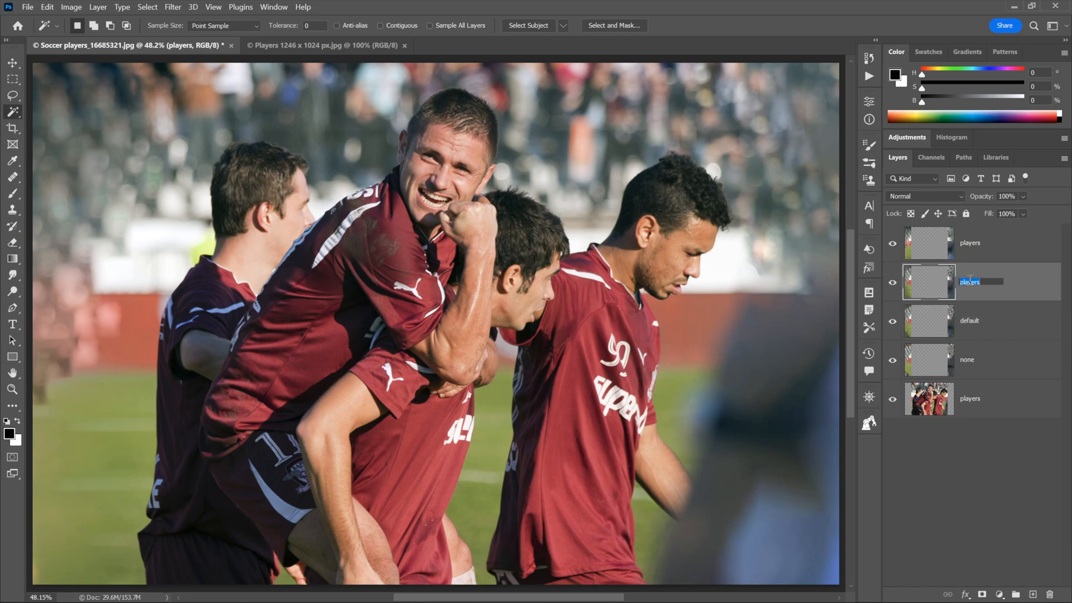
pyautogui.press('Return')
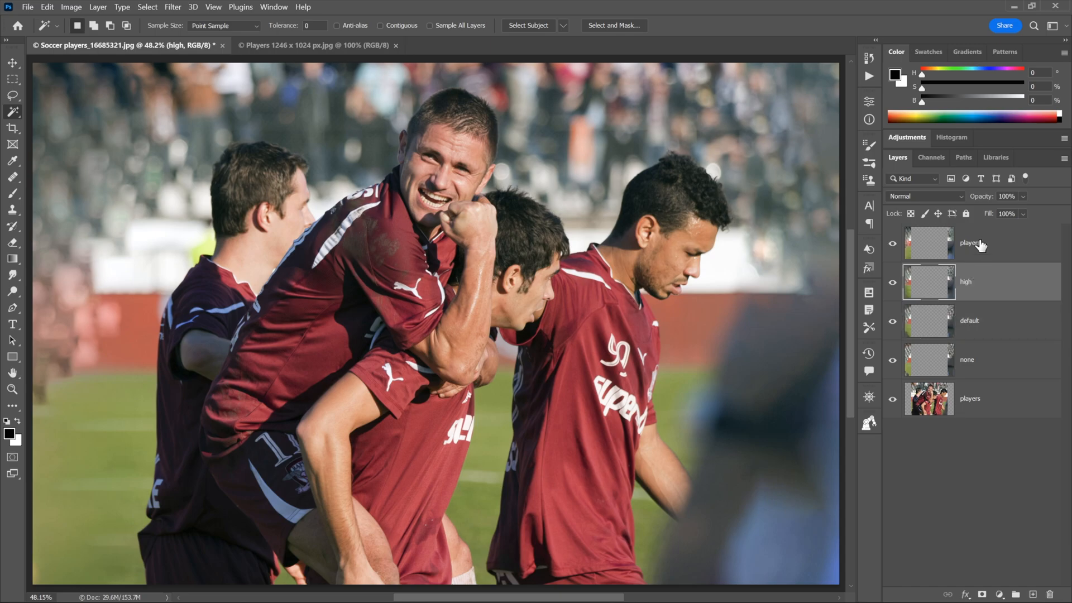
pyautogui.doubleClick(970, 242)
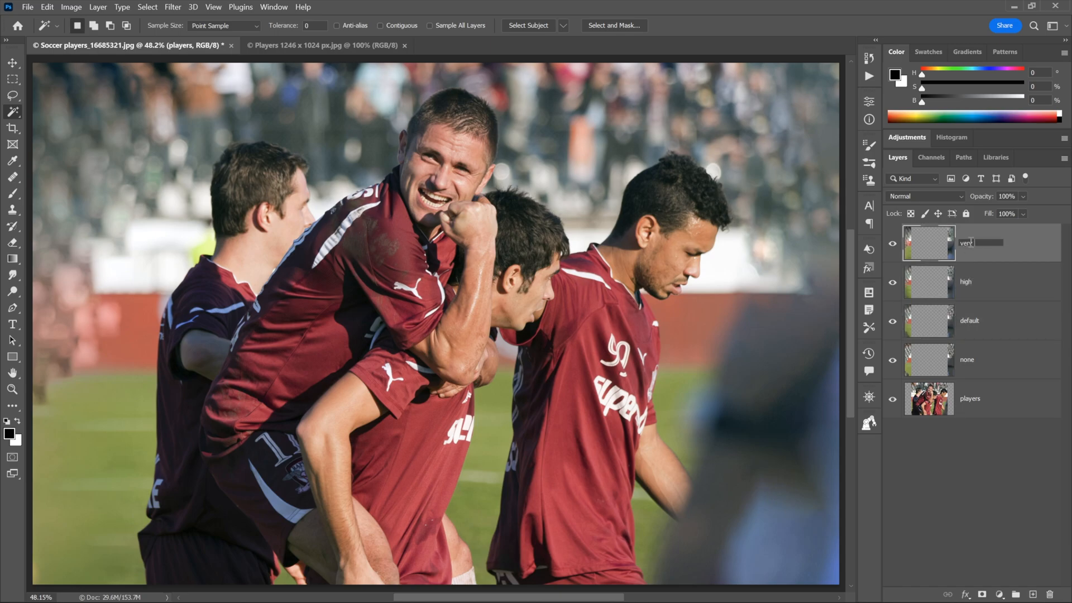
pyautogui.write('very high')
pyautogui.press('Return')
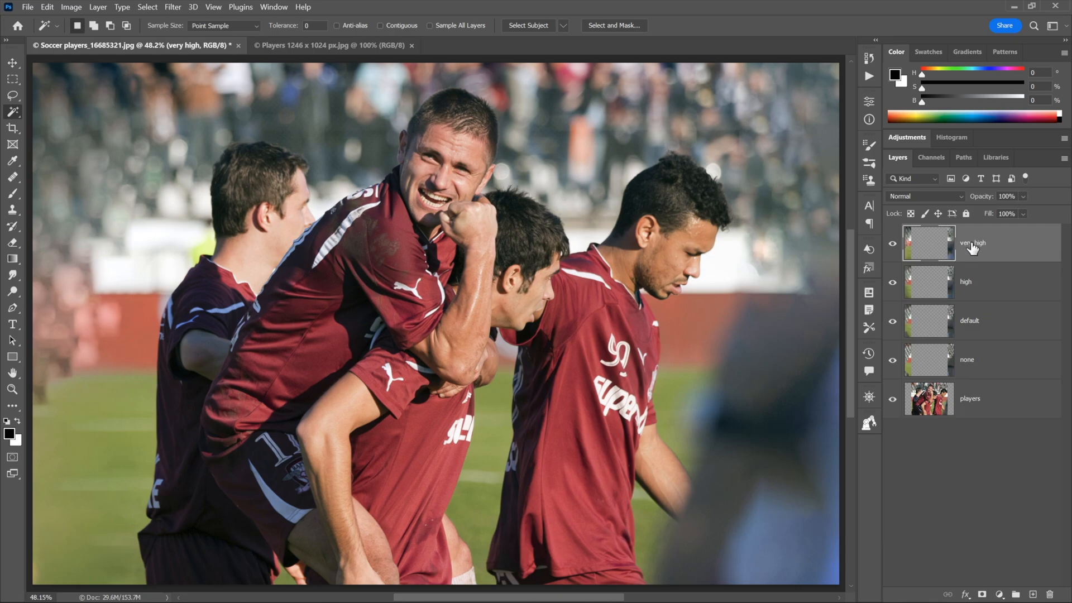
# Step: Hide the default, high and very high layers, toggling none off and on to compare
pyautogui.click(892, 320)
pyautogui.click(892, 282)
pyautogui.click(891, 245)
pyautogui.click(892, 363)
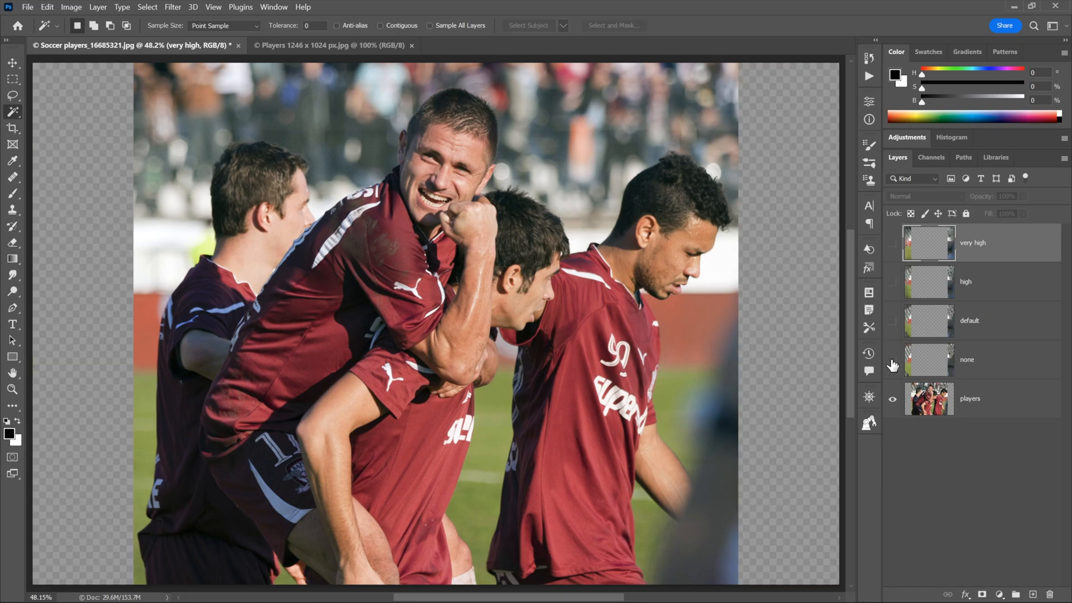
pyautogui.click(891, 361)
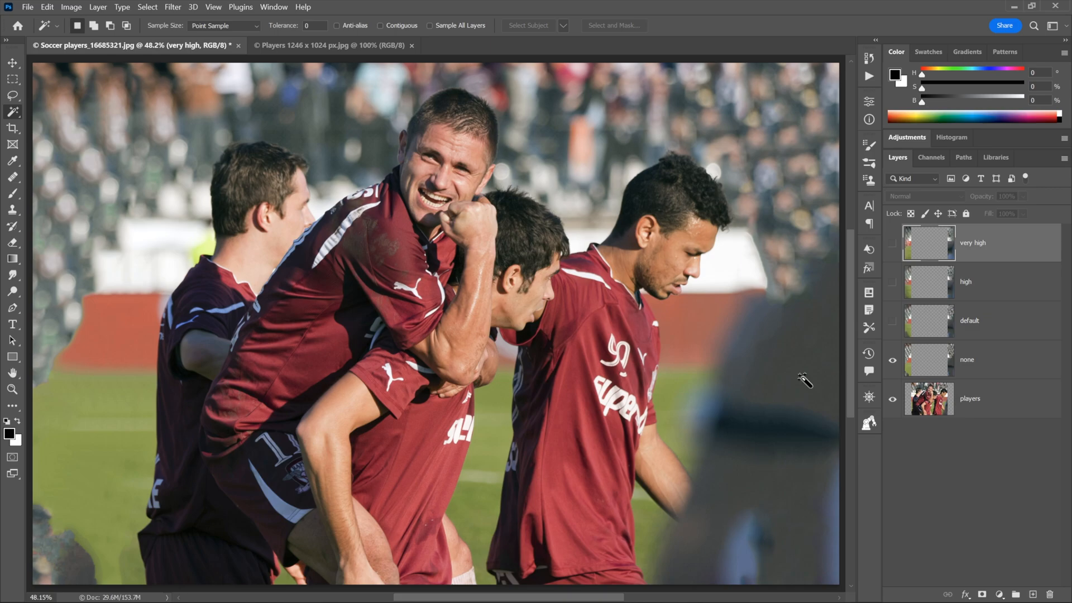
# Step: Re-show the default, high and very high layers one by one to compare fills
pyautogui.click(892, 321)
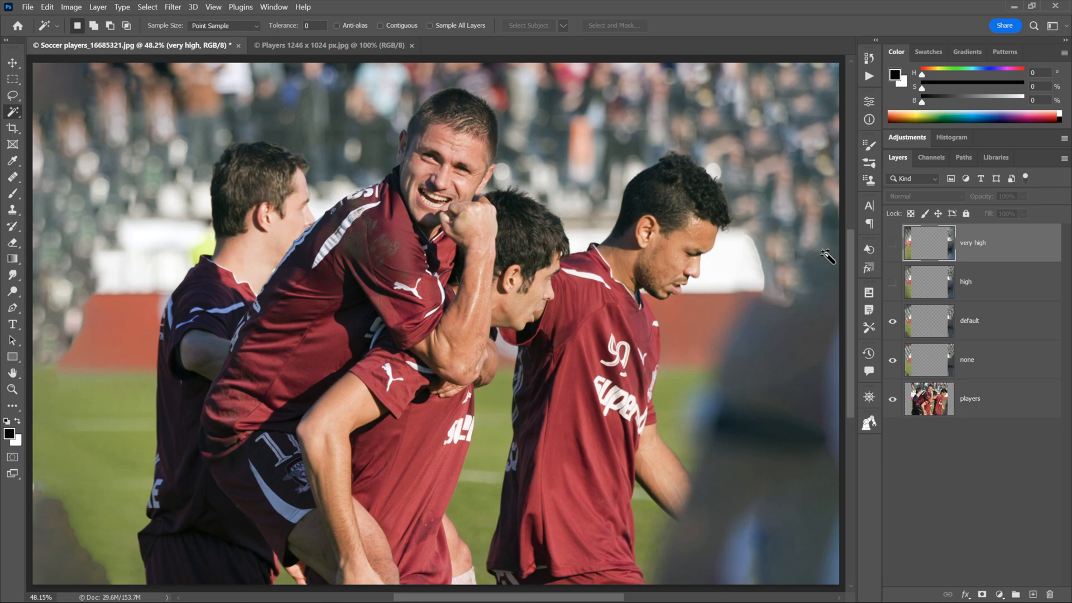
pyautogui.click(892, 284)
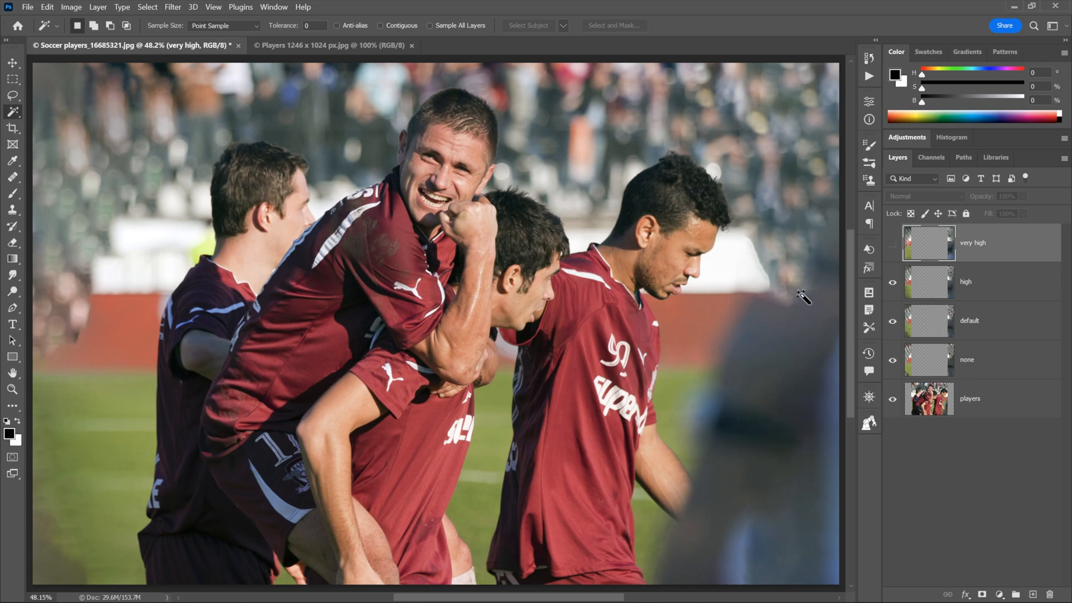
pyautogui.click(891, 246)
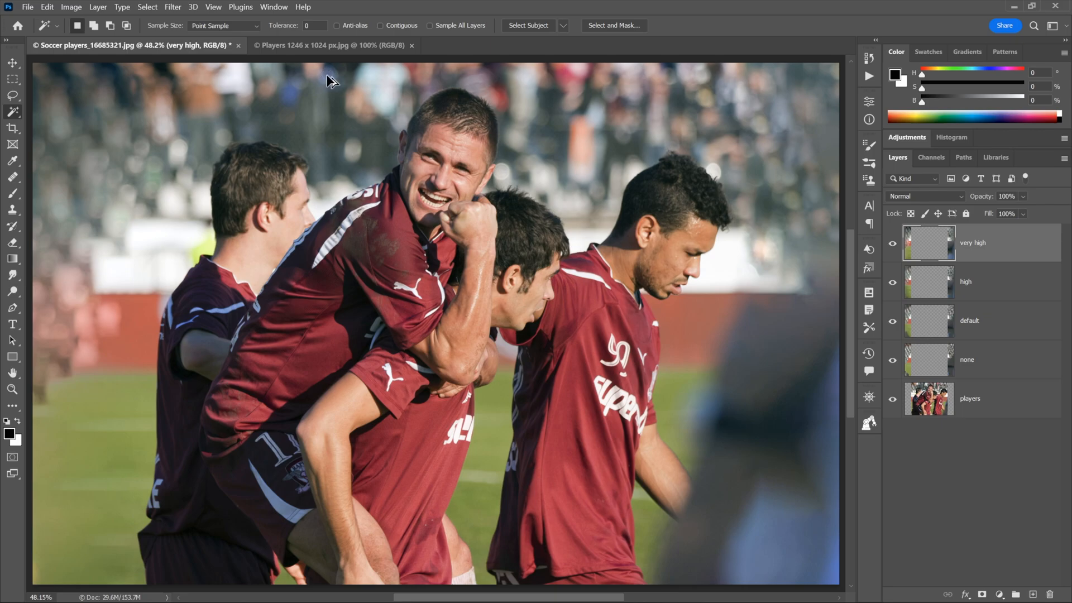
pyautogui.hotkey('ctrl', 'alt', 'c')
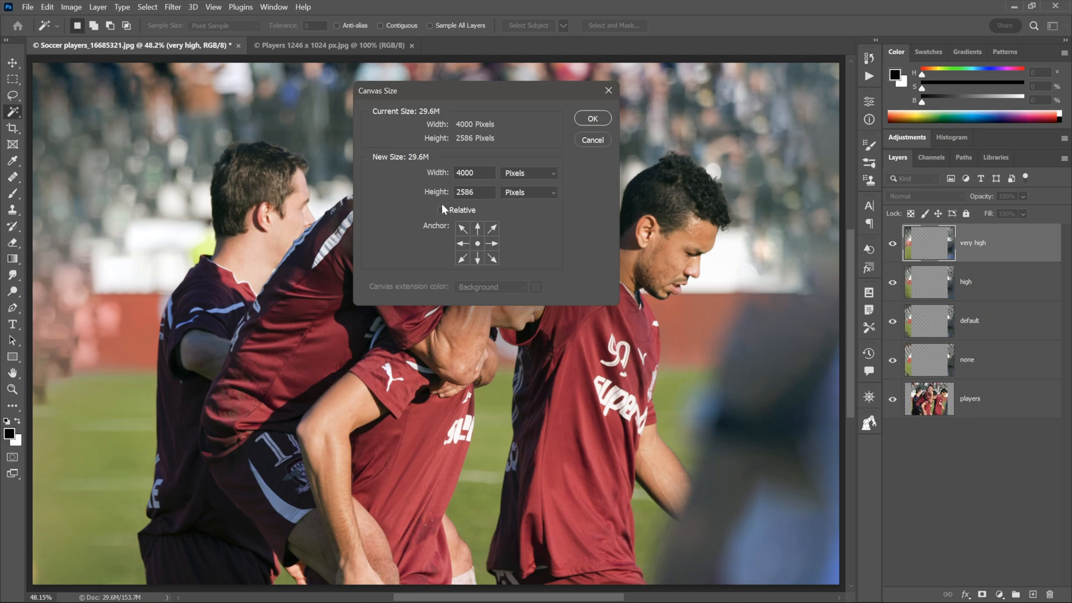
pyautogui.click(592, 140)
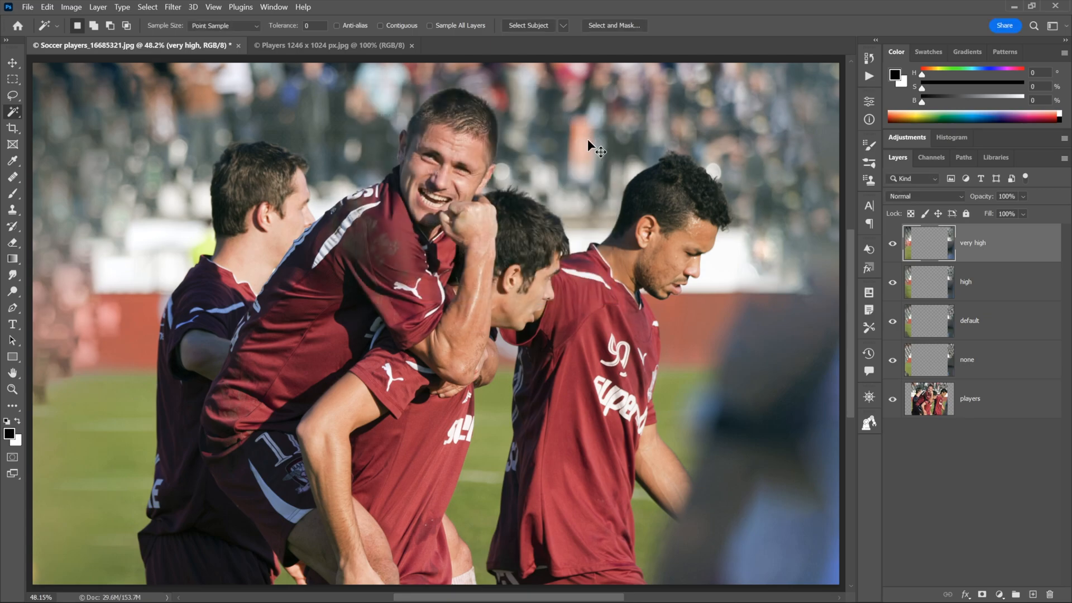
pyautogui.hotkey('ctrl', '+')
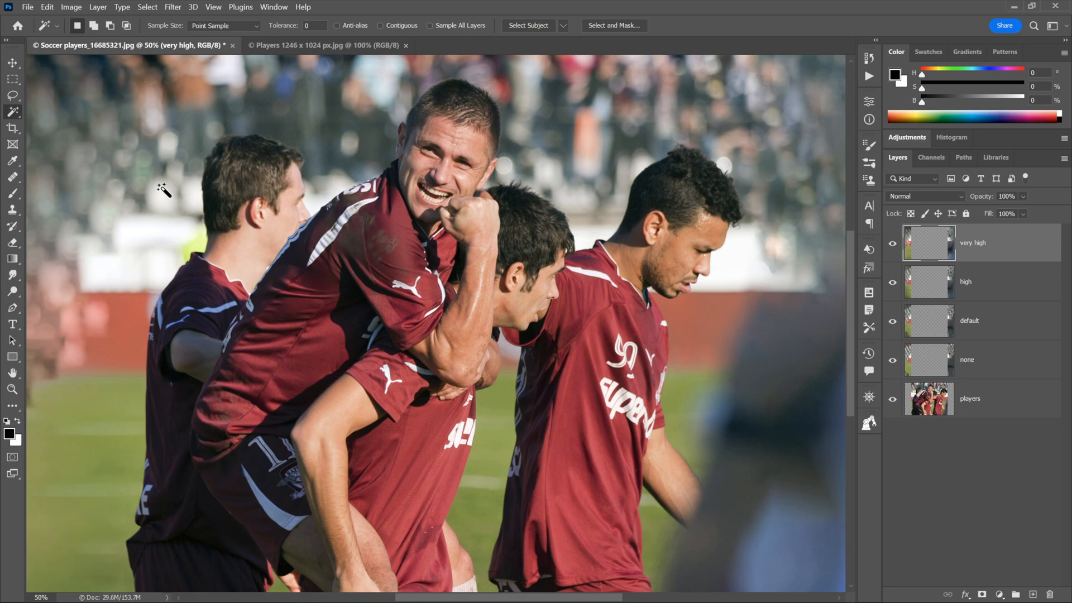
# Step: Switch to the Players 1246 x 1024 px.jpg image tab
pyautogui.click(316, 49)
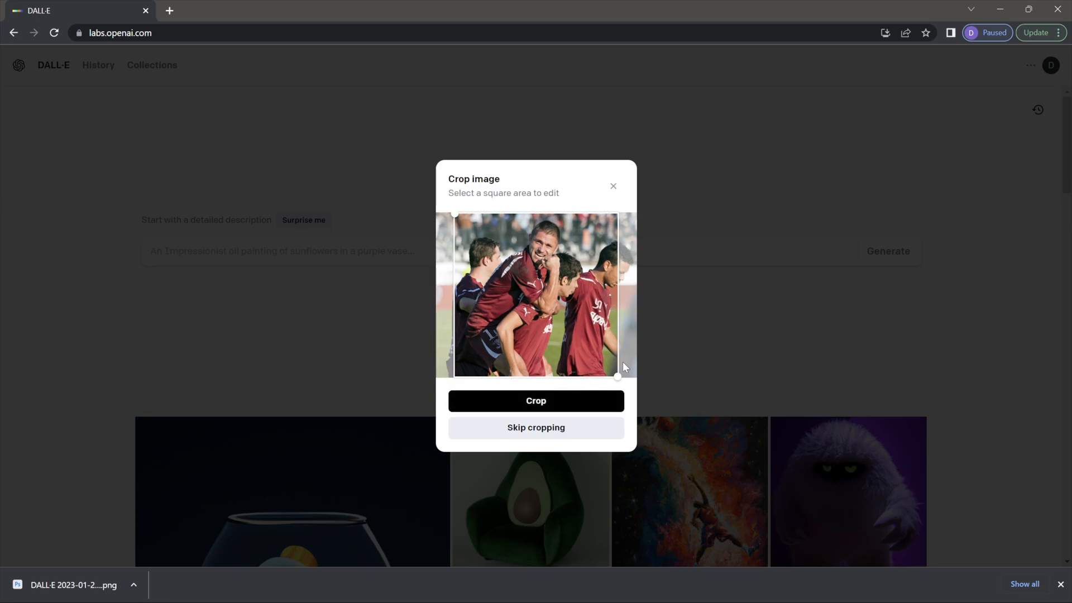
# Step: Place the uncropped players photo on the edit canvas and begin adding a generation frame
pyautogui.click(569, 435)
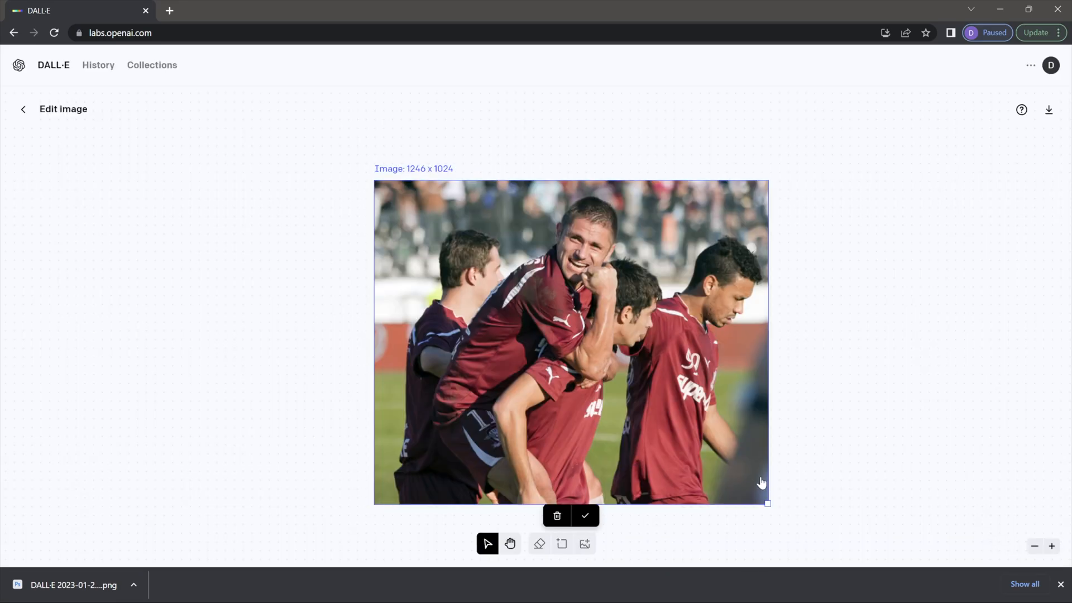
pyautogui.click(585, 519)
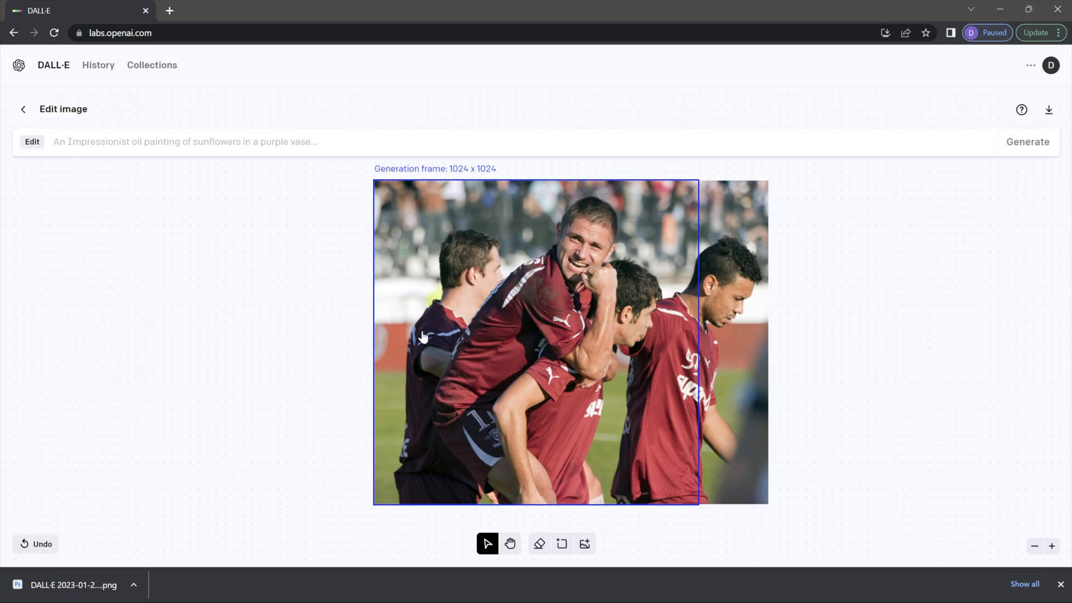
pyautogui.click(563, 550)
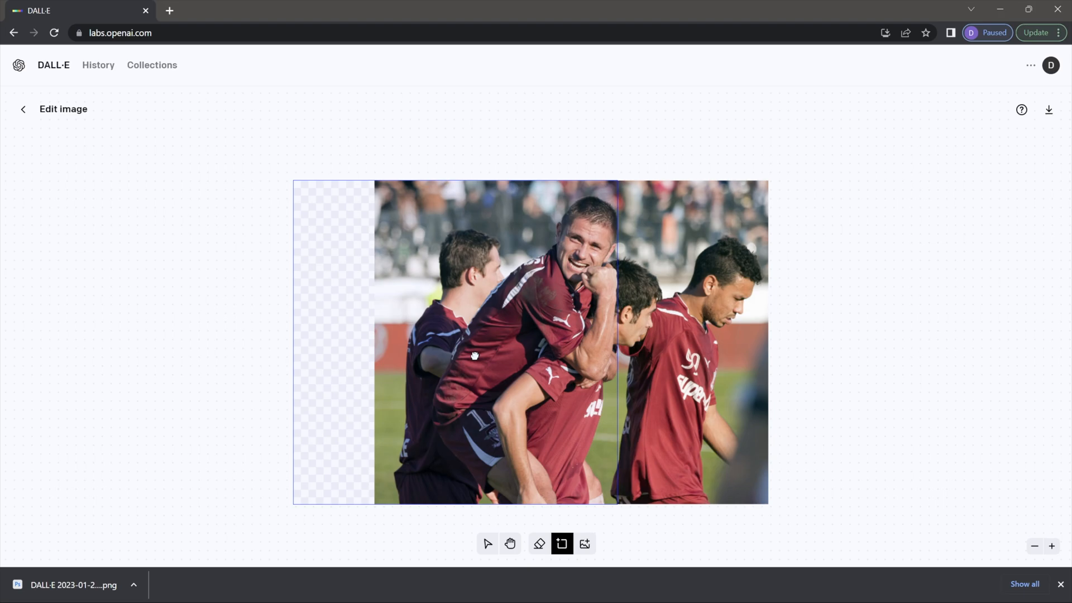
# Step: Place the generation frame over the photo's left edge and paste in the soccer stadium prompt
pyautogui.click(474, 356)
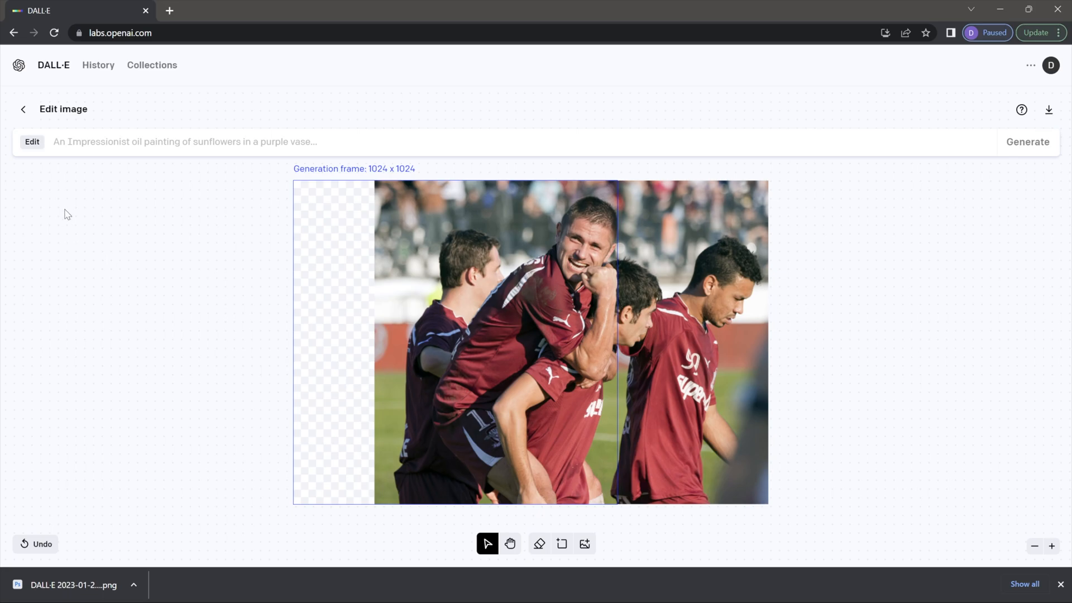
pyautogui.click(54, 143)
pyautogui.write('soccer players celebrating awesome goal with blurred field and audience in background behind horizontal white wall some seats empty')
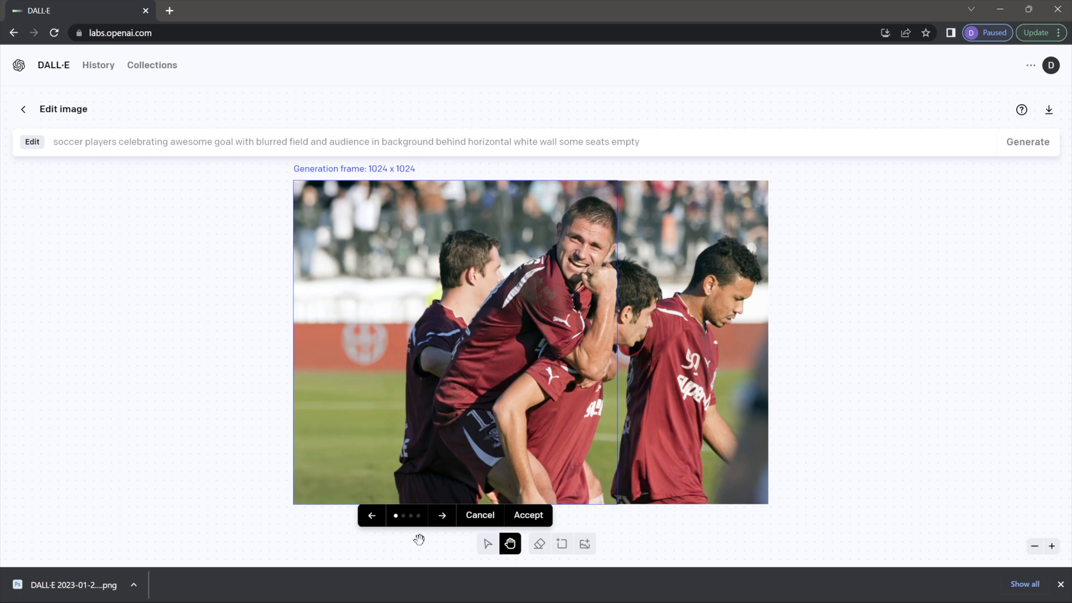
# Step: Browse the four left-side fills, ending on the third with a fan raising both arms
pyautogui.click(442, 516)
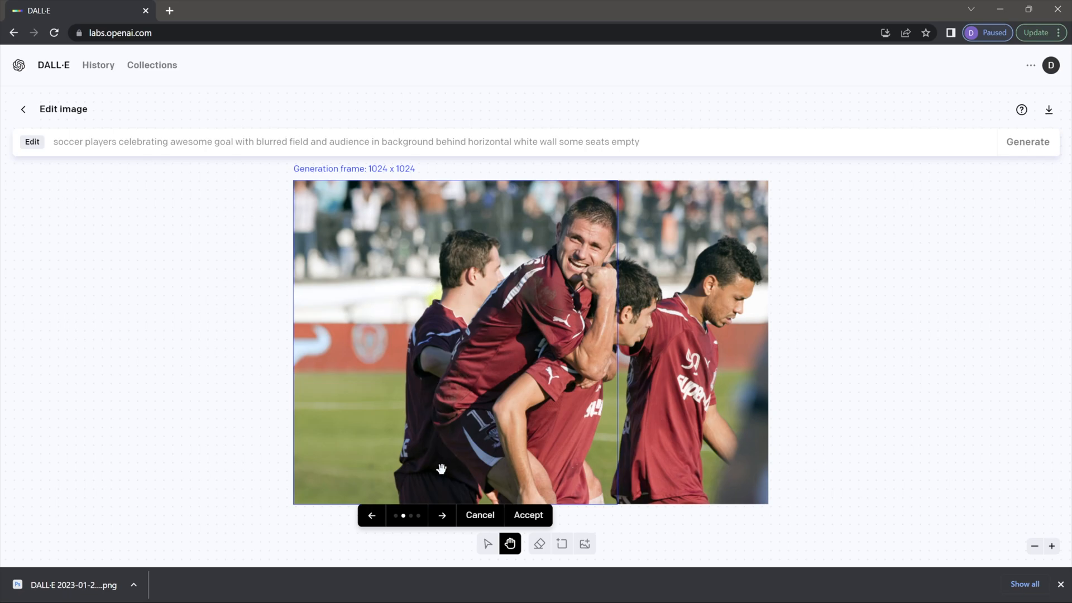
pyautogui.click(442, 514)
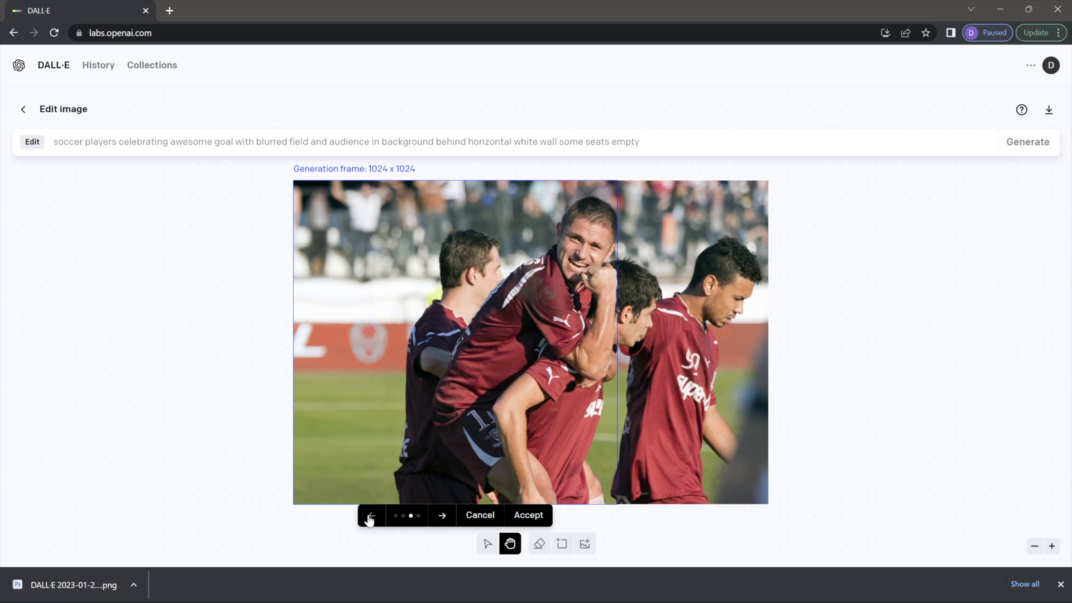
pyautogui.click(442, 515)
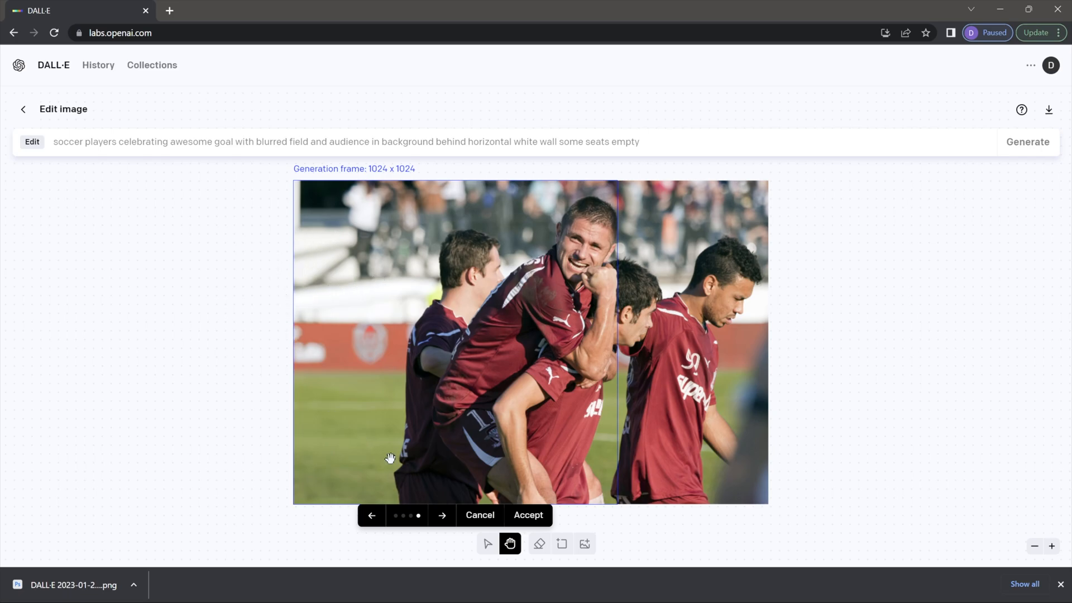
pyautogui.click(442, 516)
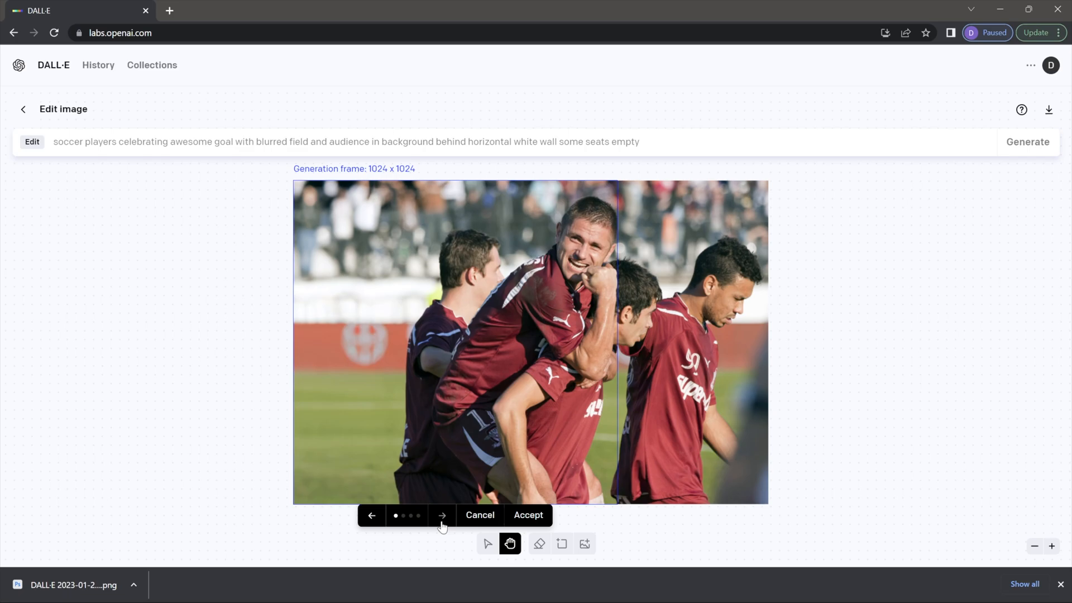
pyautogui.click(371, 515)
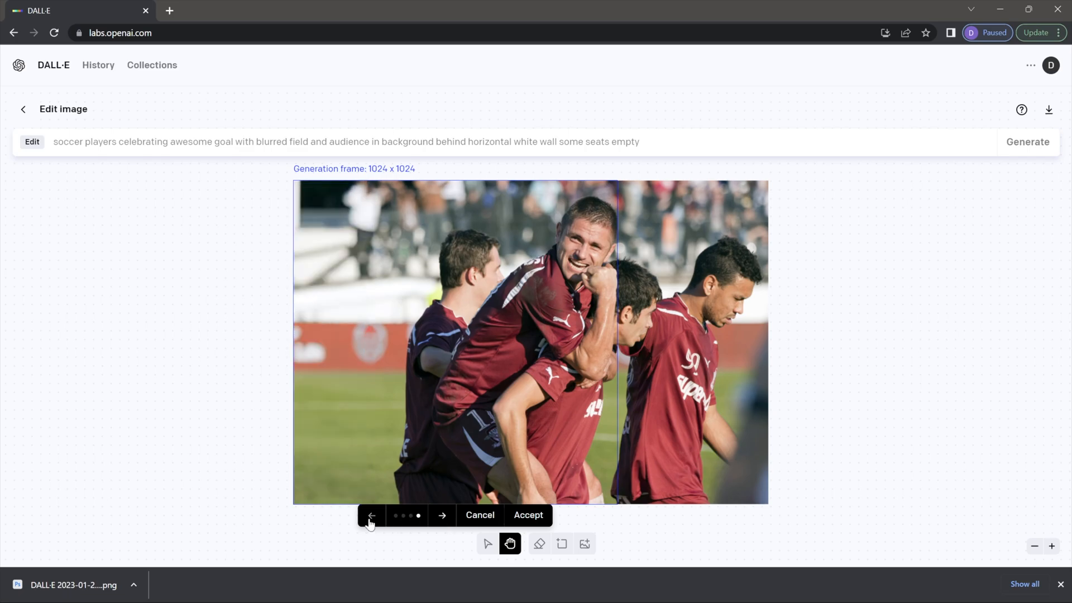
pyautogui.click(370, 516)
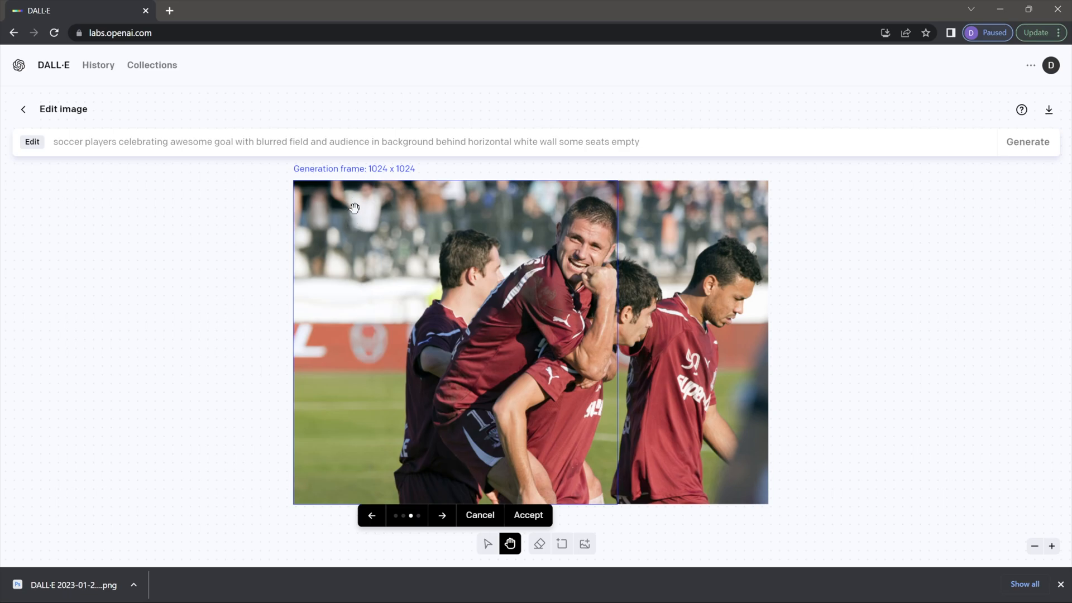
pyautogui.click(395, 515)
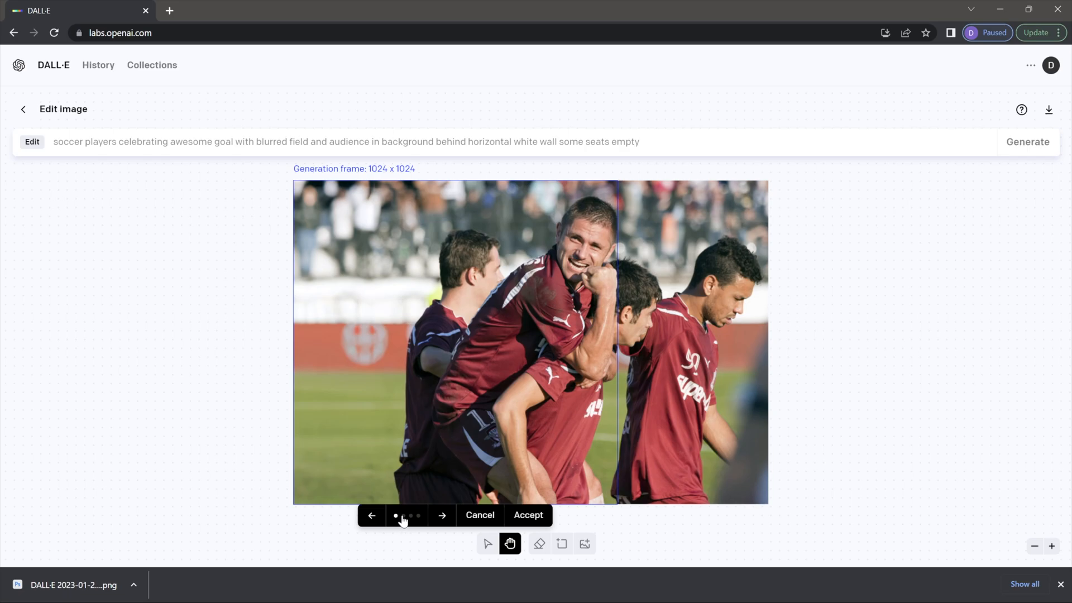
pyautogui.click(411, 516)
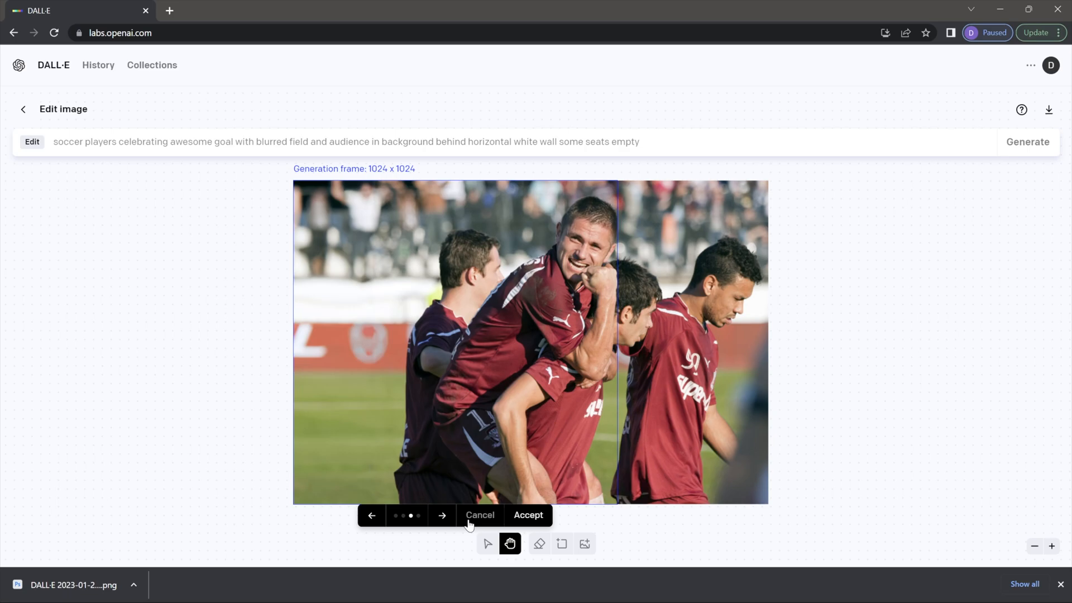
# Step: Accept the third fill, move the frame right, and append 'and blurry arm holding smart phone on right side of image'
pyautogui.click(529, 516)
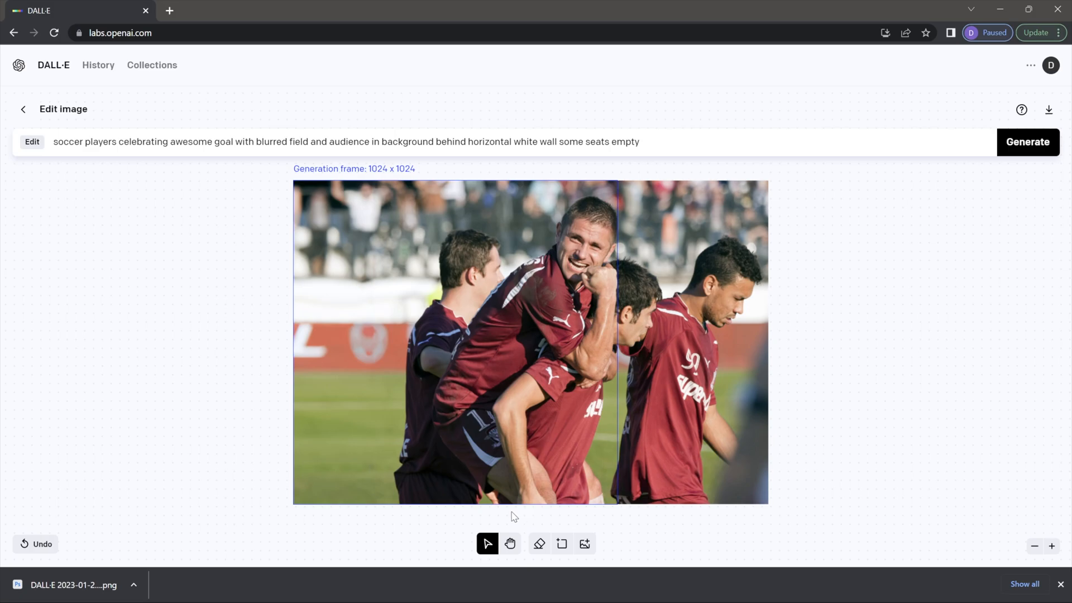
pyautogui.moveTo(401, 414); pyautogui.dragTo(672, 425)
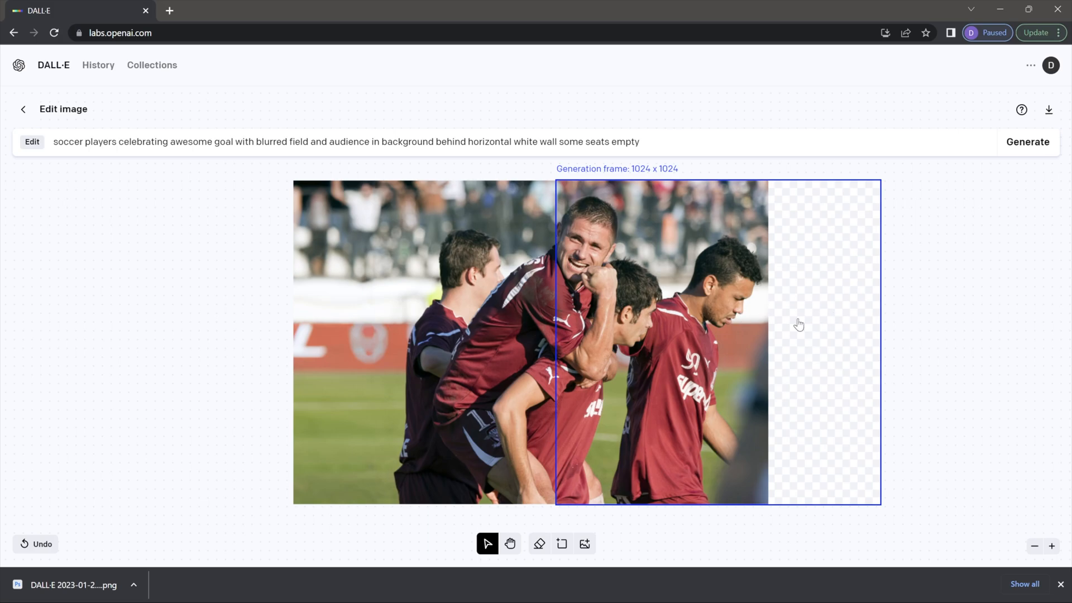
pyautogui.click(662, 142)
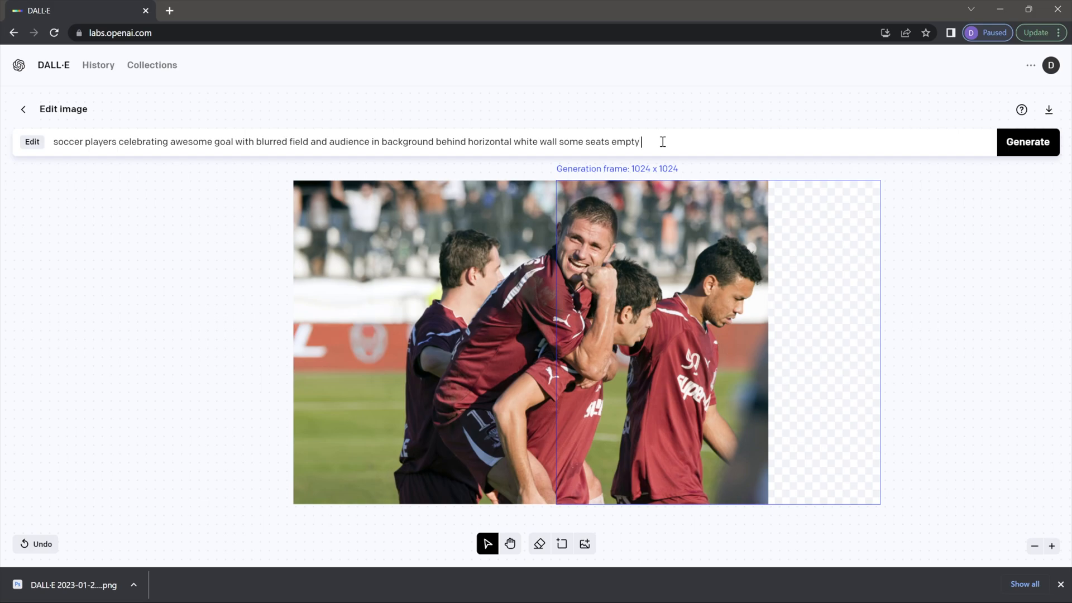
pyautogui.write('and blurry arm holding smart phone on right side of image')
pyautogui.click(643, 141)
pyautogui.press('BackSpace')
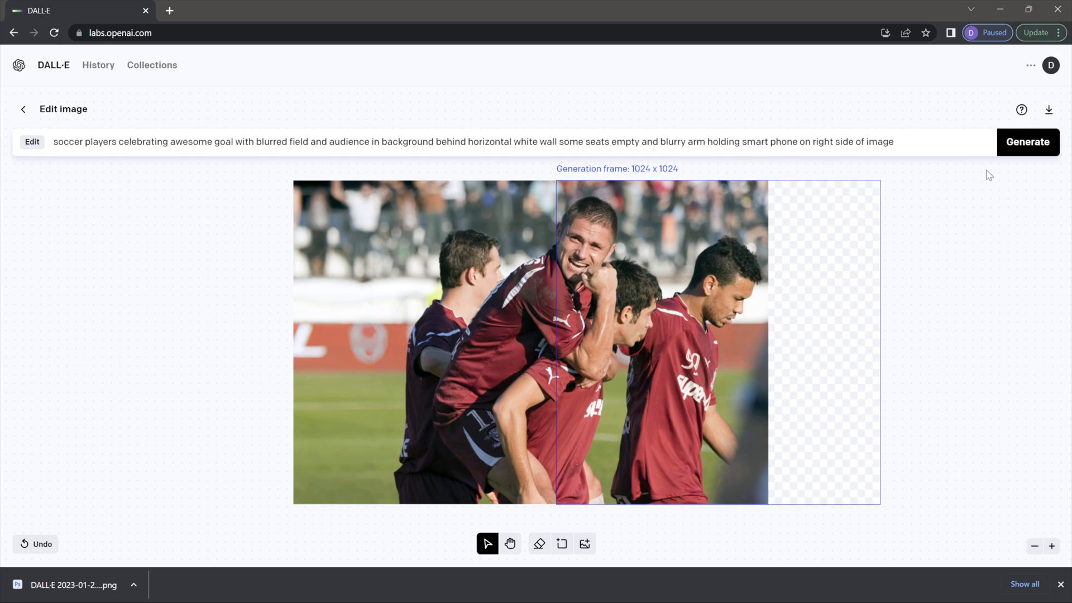
# Step: Generate right-side arm-and-phone fills, view all four, and cancel them
pyautogui.click(1020, 145)
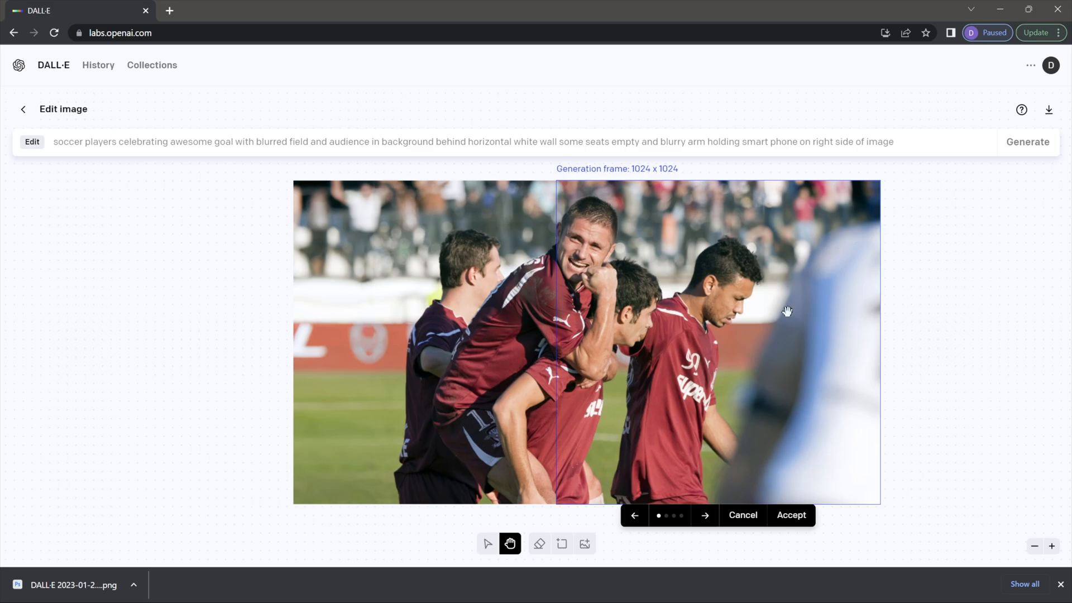
pyautogui.click(706, 516)
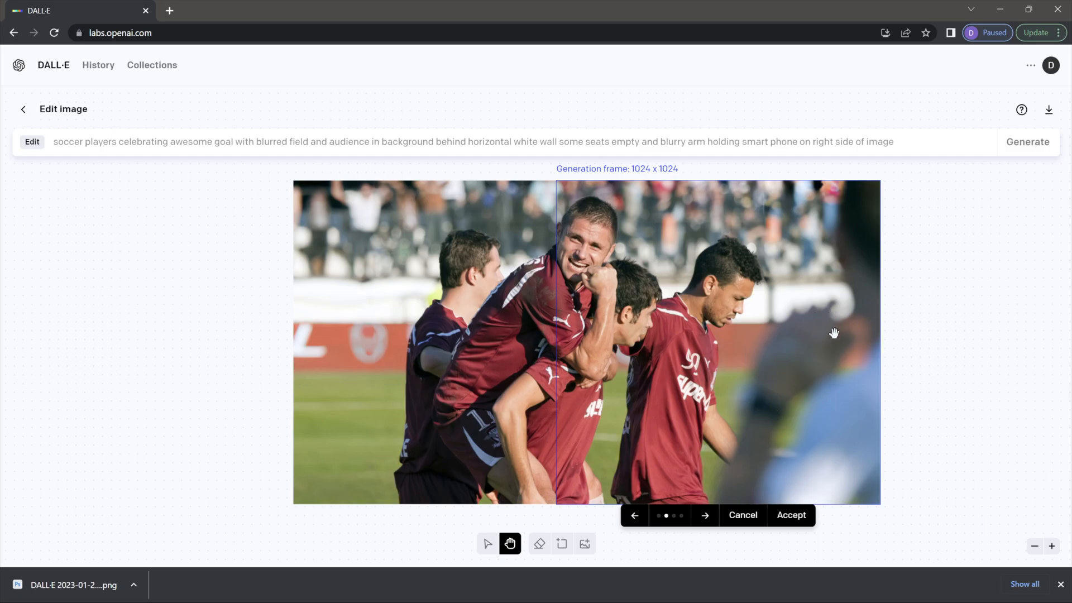
pyautogui.click(705, 515)
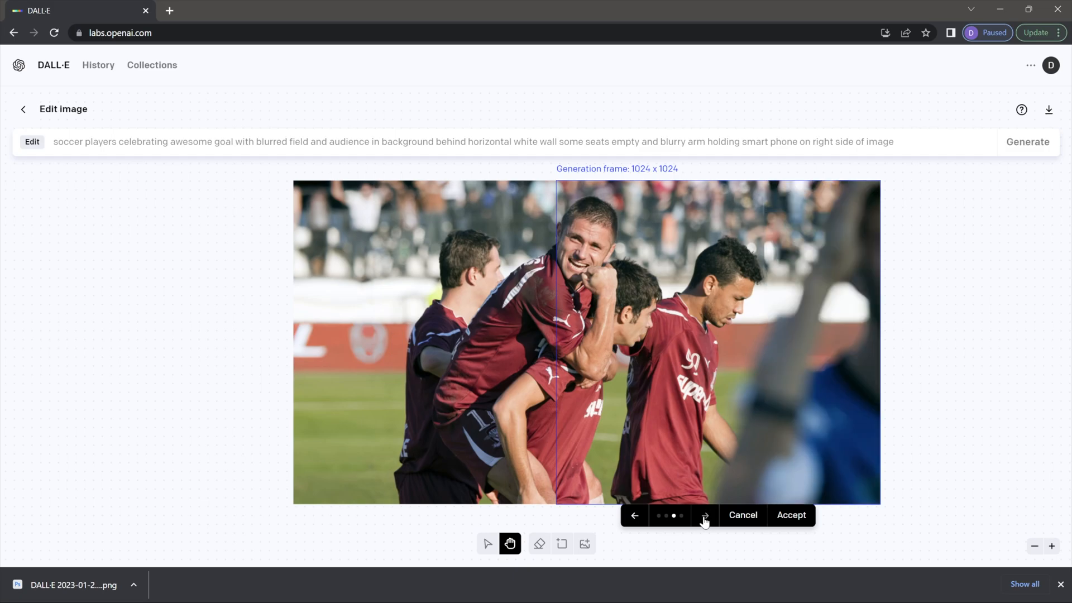
pyautogui.click(705, 515)
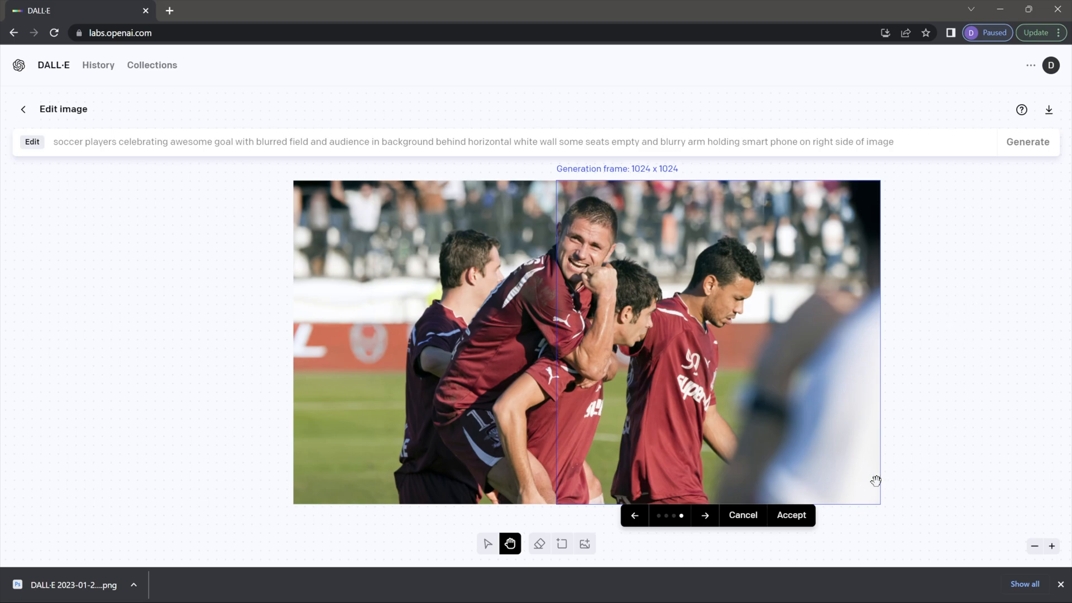
pyautogui.click(747, 517)
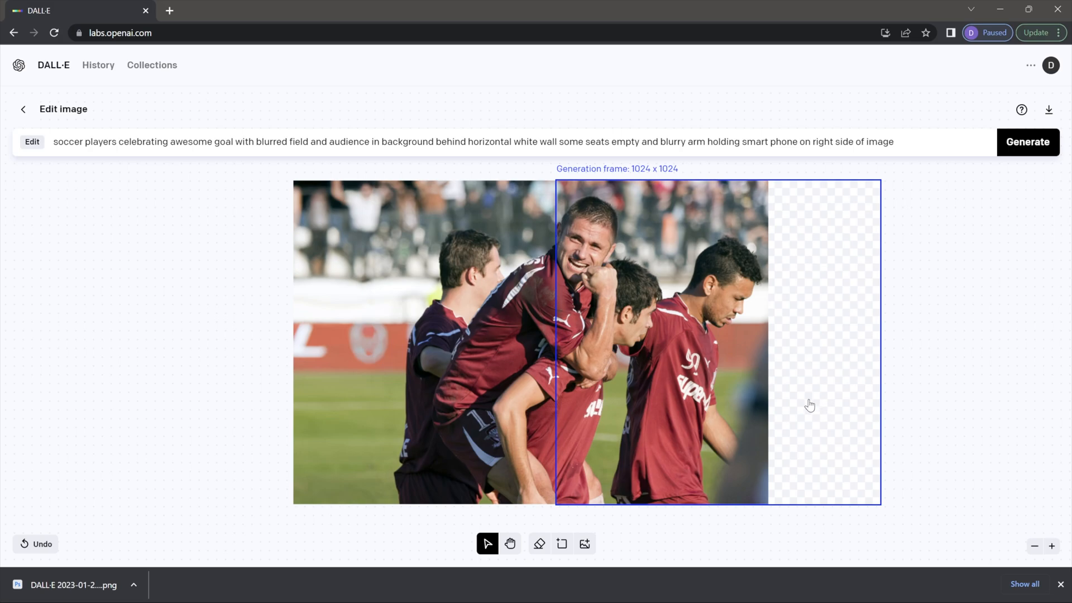
# Step: Add a new frame farther right over the blank strip and change the prompt to 'smart phone camera'
pyautogui.click(562, 544)
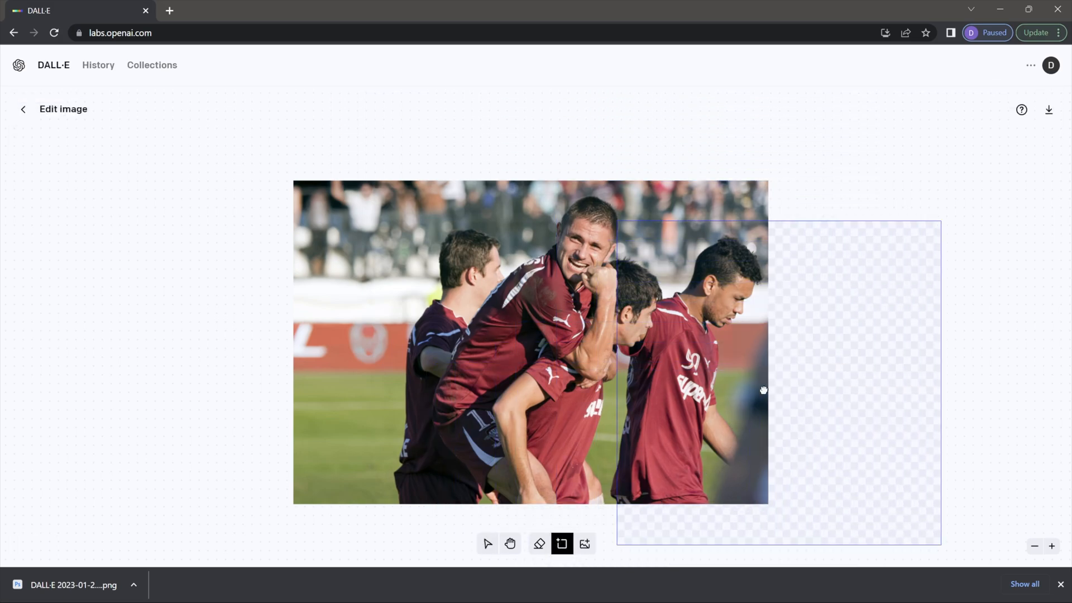
pyautogui.click(749, 360)
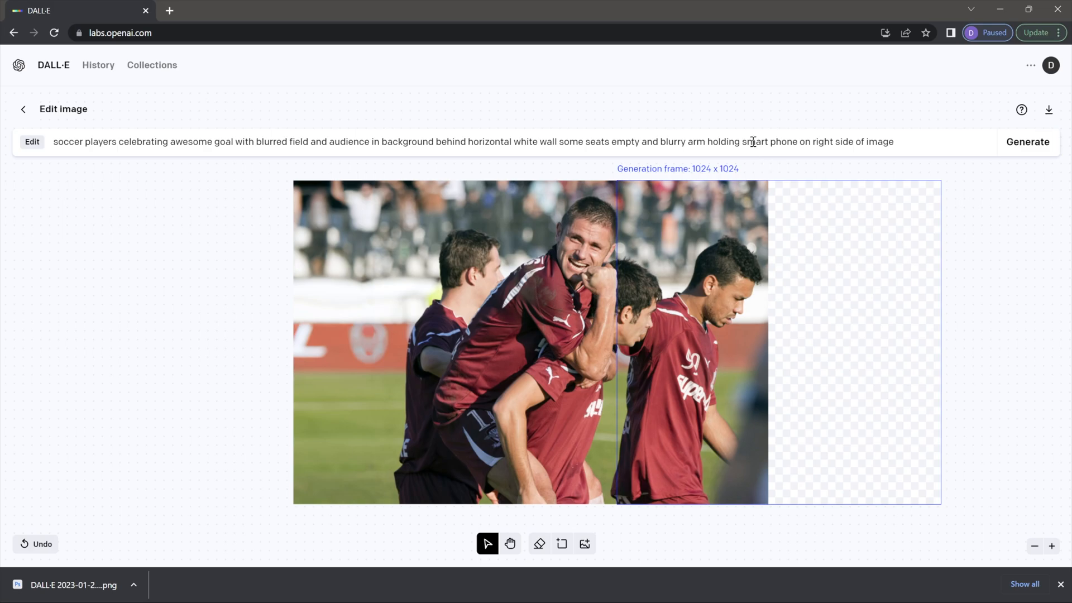
pyautogui.moveTo(755, 144); pyautogui.dragTo(775, 144)
pyautogui.click(797, 142)
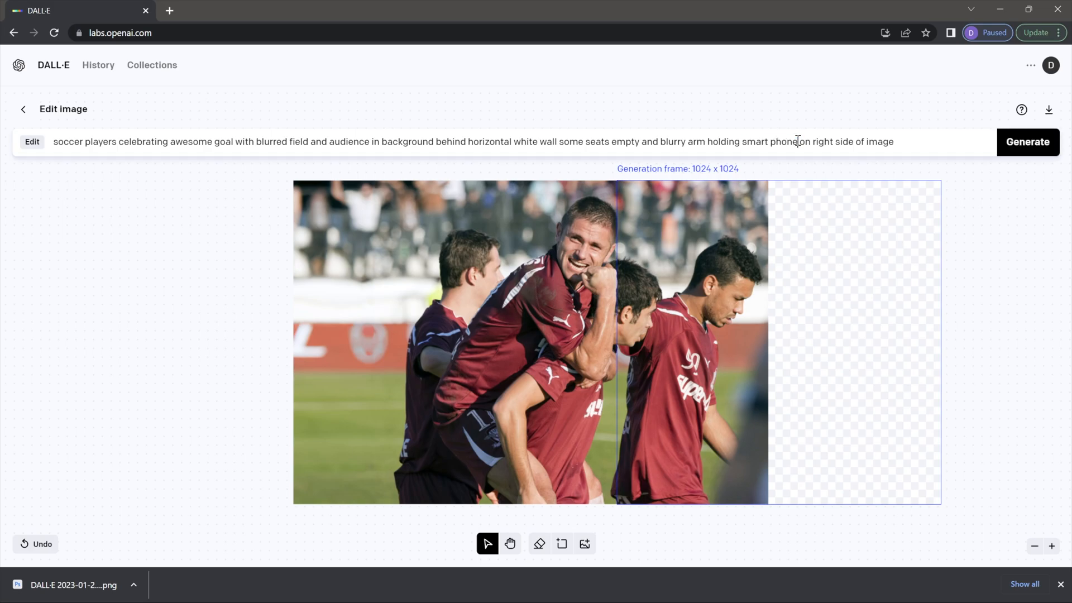
pyautogui.write('camera')
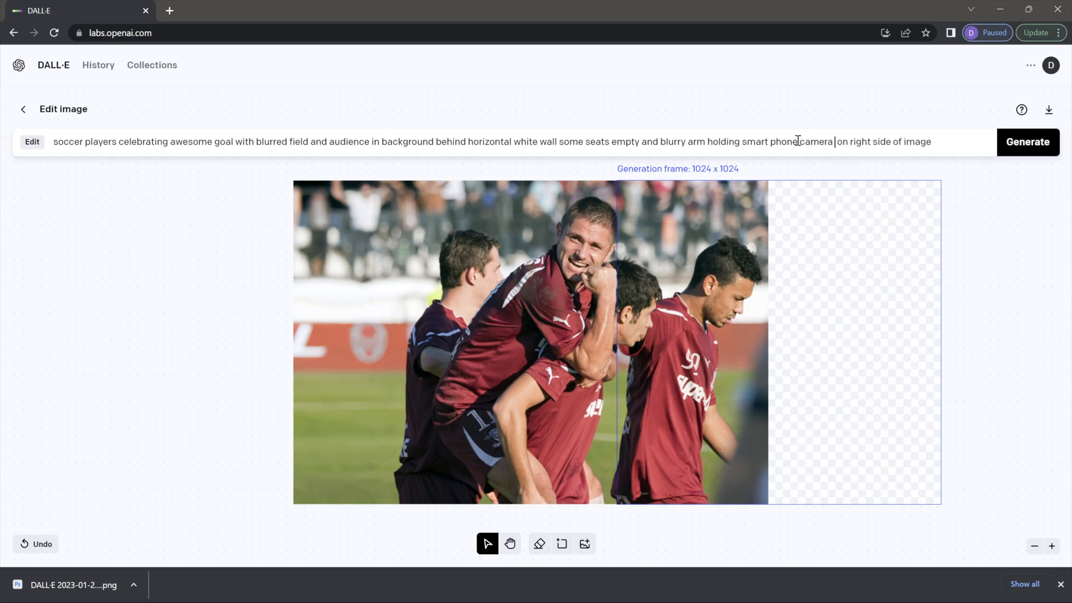
pyautogui.press('BackSpace')
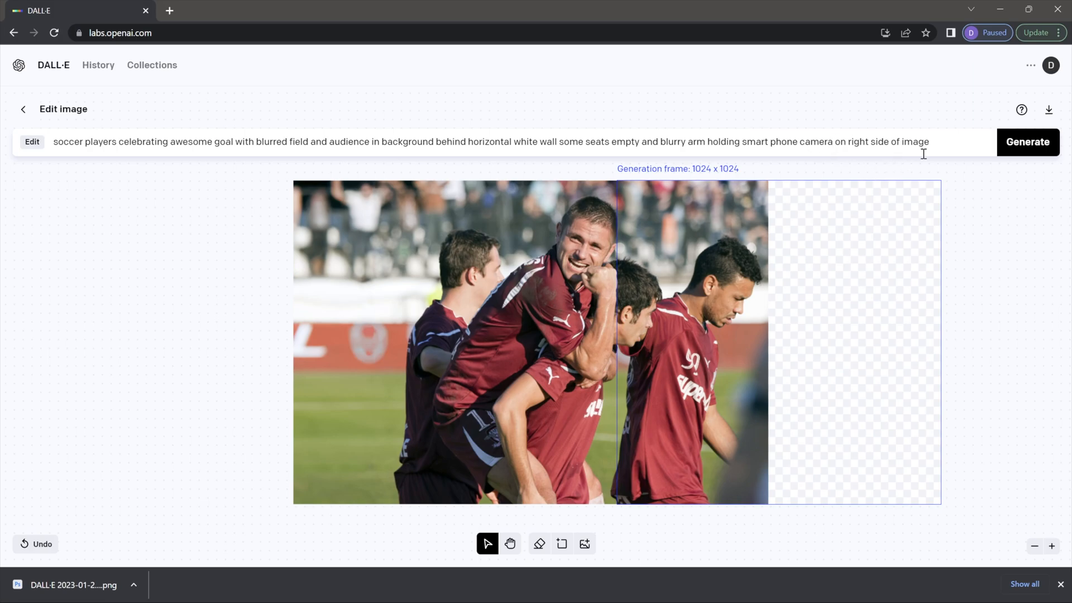
# Step: Generate new right-side fills and browse to the fourth, showing a blurry arm raising a phone
pyautogui.click(1029, 147)
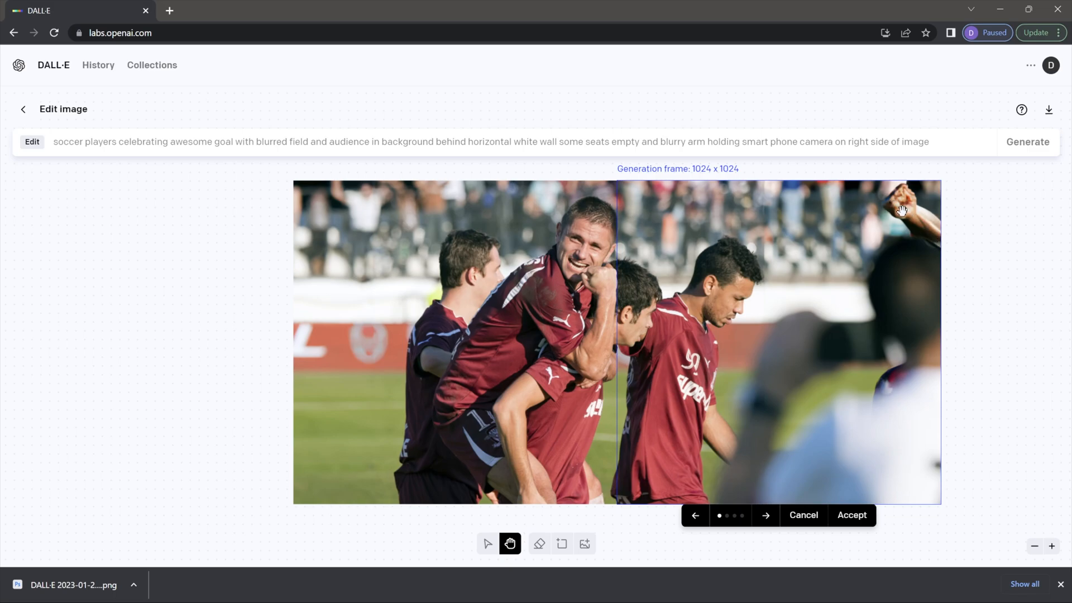
pyautogui.click(767, 516)
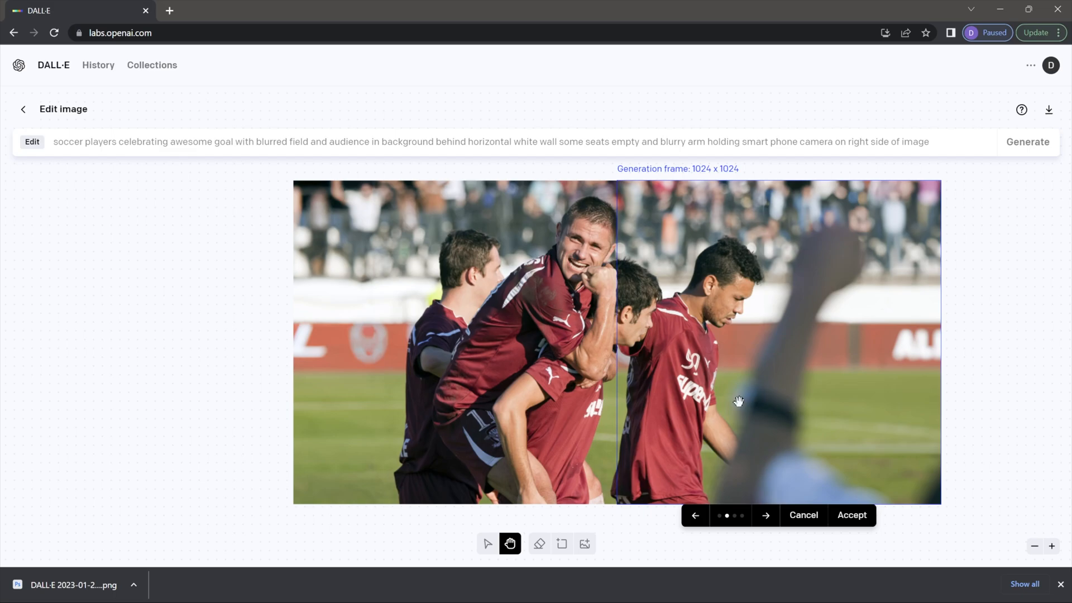
pyautogui.click(765, 517)
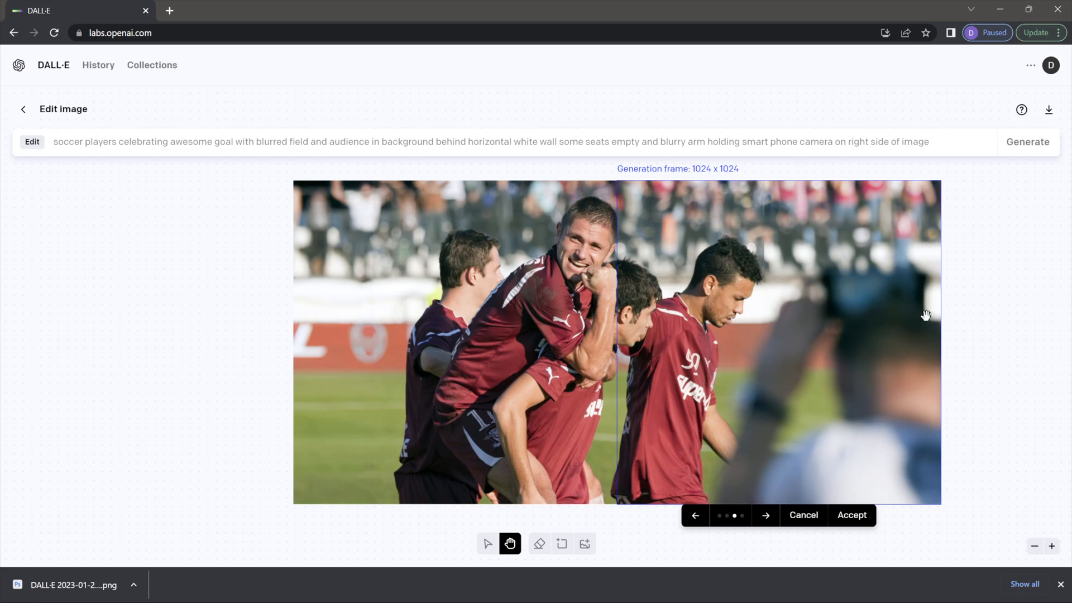
pyautogui.click(765, 517)
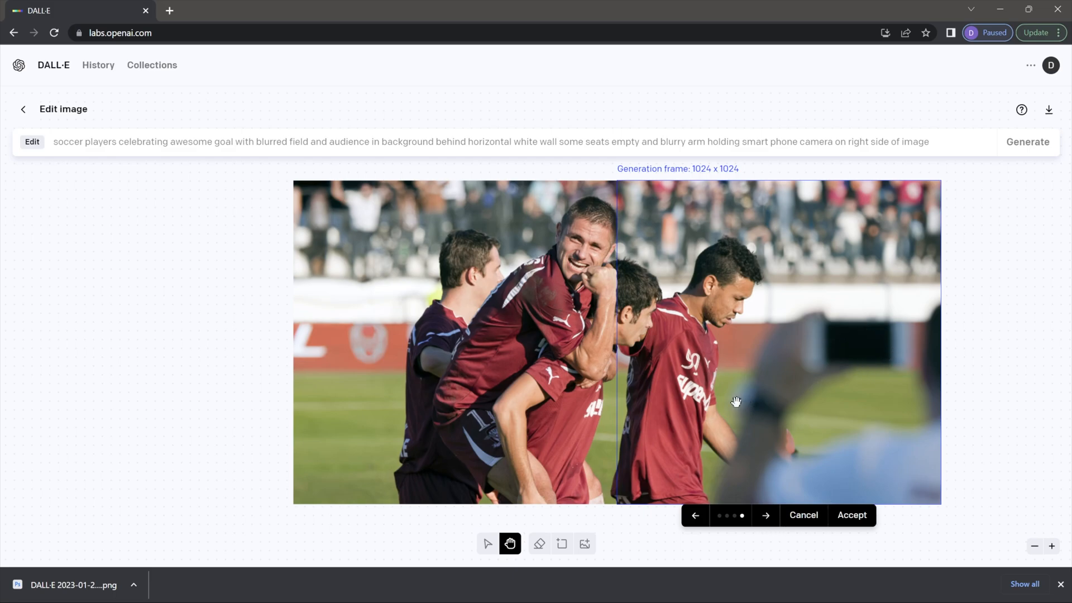
# Step: Accept the phone-arm fill, move the frame below the lower-left, and paste the legs-and-feet prompt
pyautogui.click(851, 514)
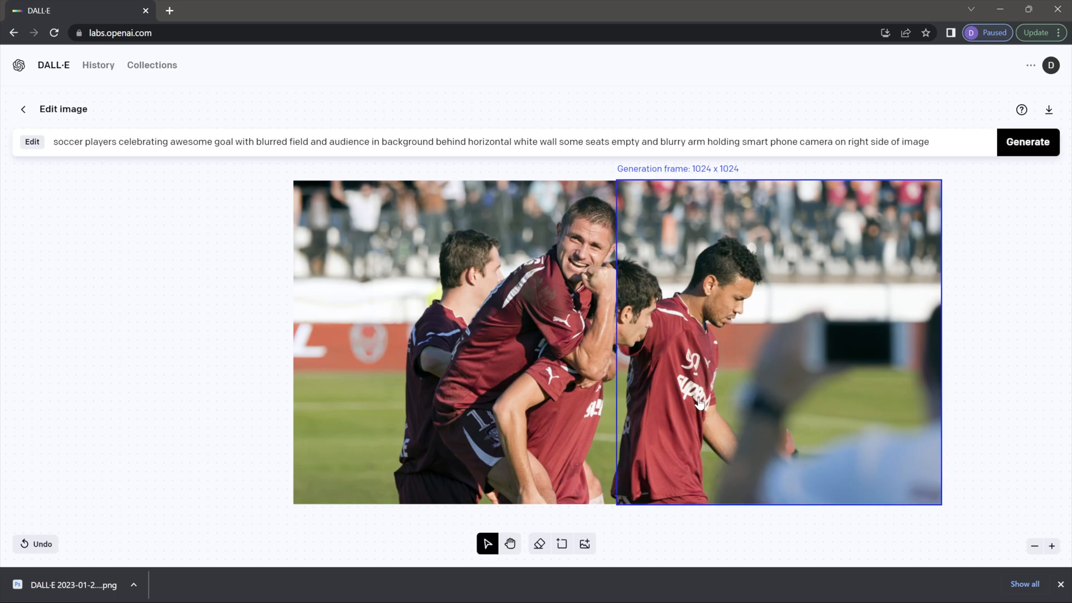
pyautogui.moveTo(692, 357); pyautogui.dragTo(362, 508)
pyautogui.scroll(-3, 634, 505)
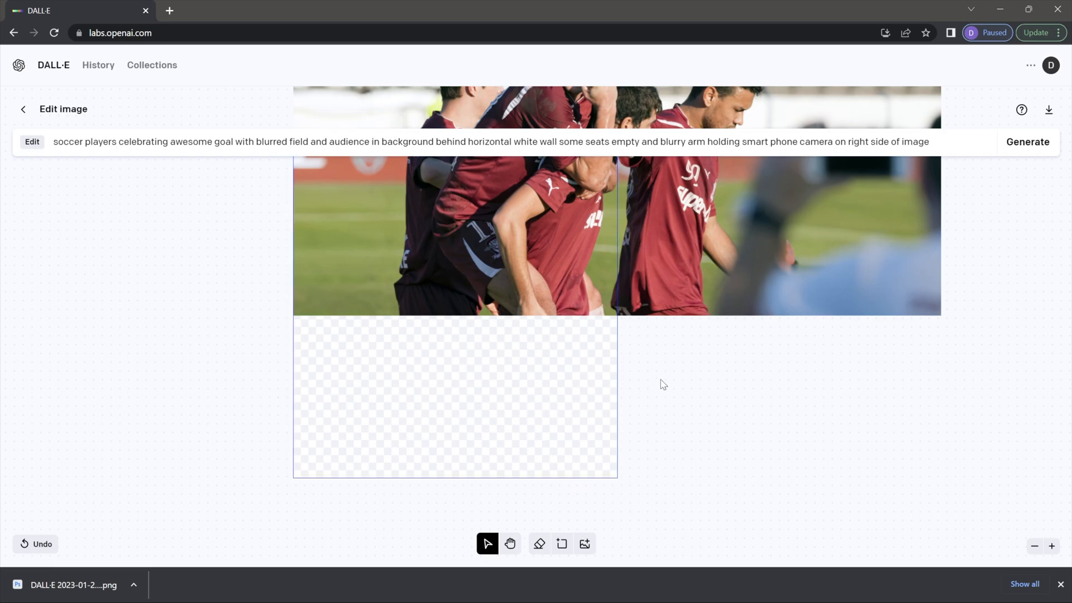
pyautogui.scroll(2, 660, 383)
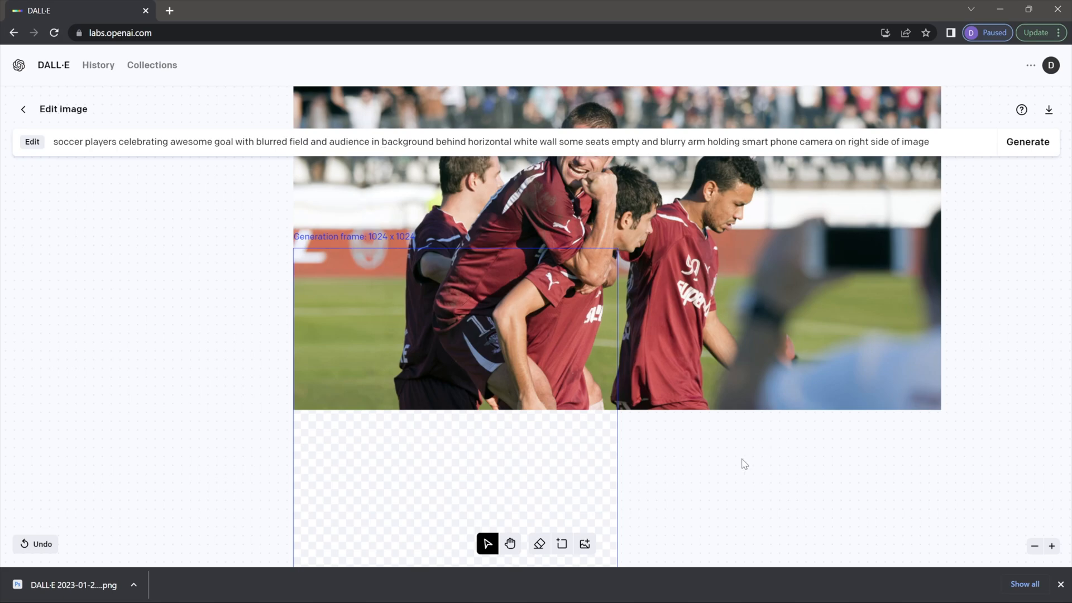
pyautogui.scroll(-2, 744, 463)
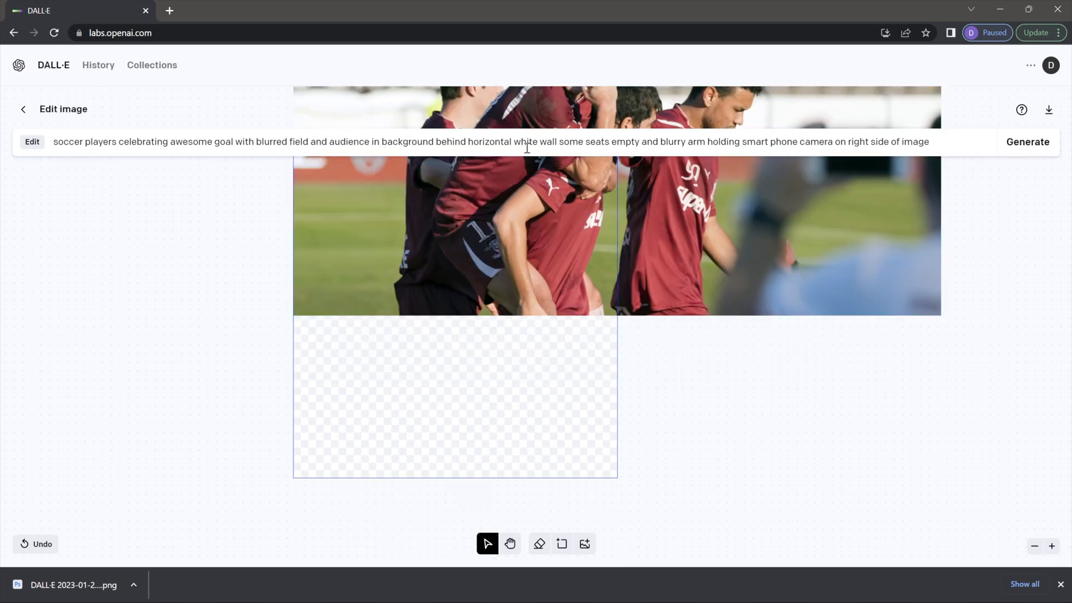
pyautogui.moveTo(947, 137); pyautogui.dragTo(32, 122)
pyautogui.write("soccer players celebrating awesome goal with blurred field in background extend legs downward with feet also add forward player's hand")
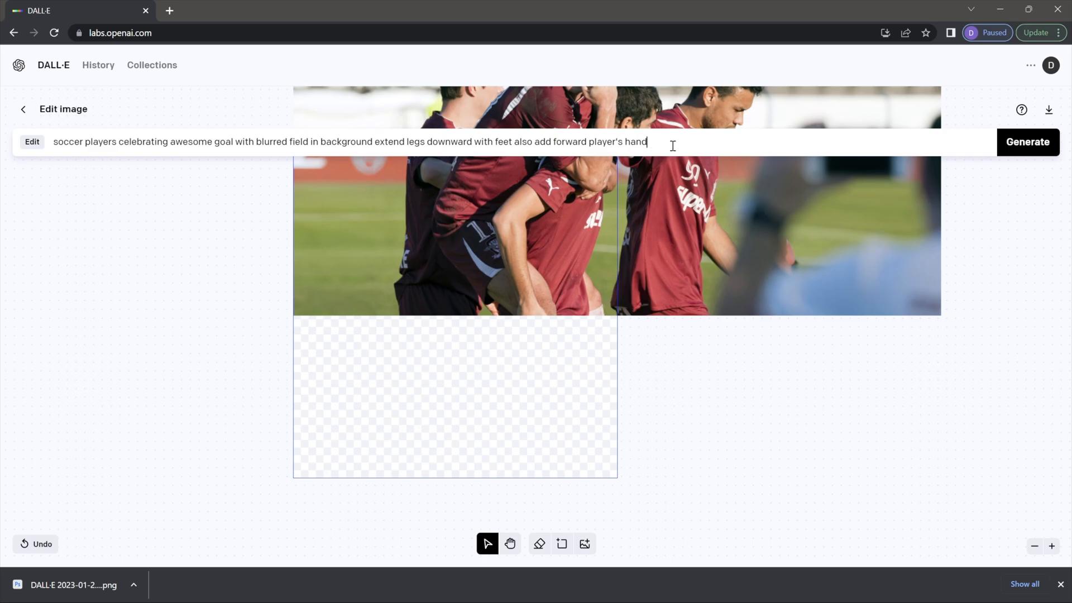
# Step: Generate four lower-leg fills, pan to see them, and compare variants, ending on the third
pyautogui.click(1017, 142)
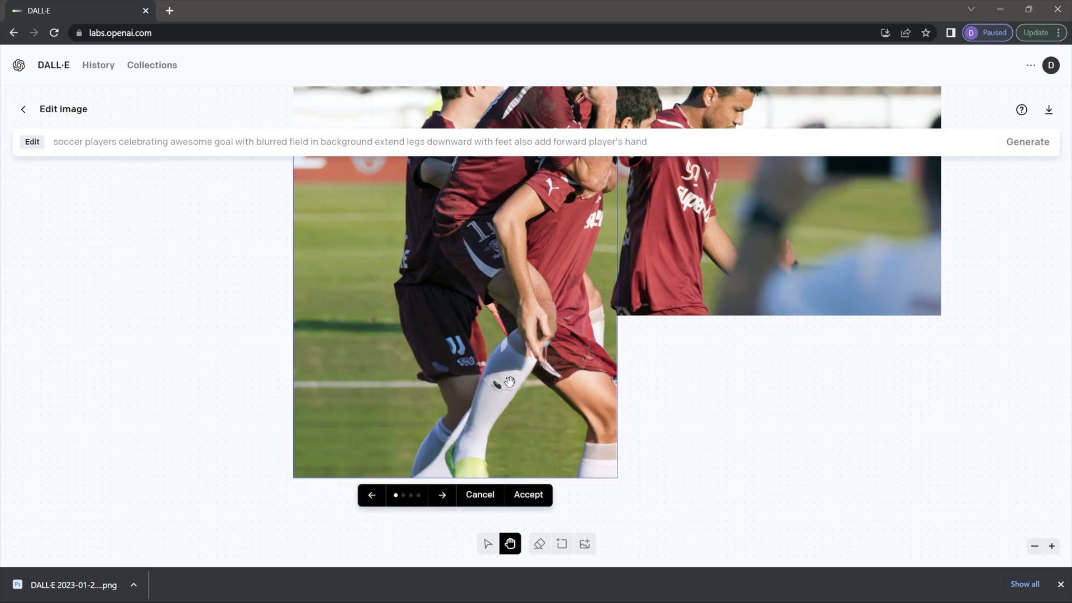
pyautogui.moveTo(662, 363); pyautogui.dragTo(592, 429)
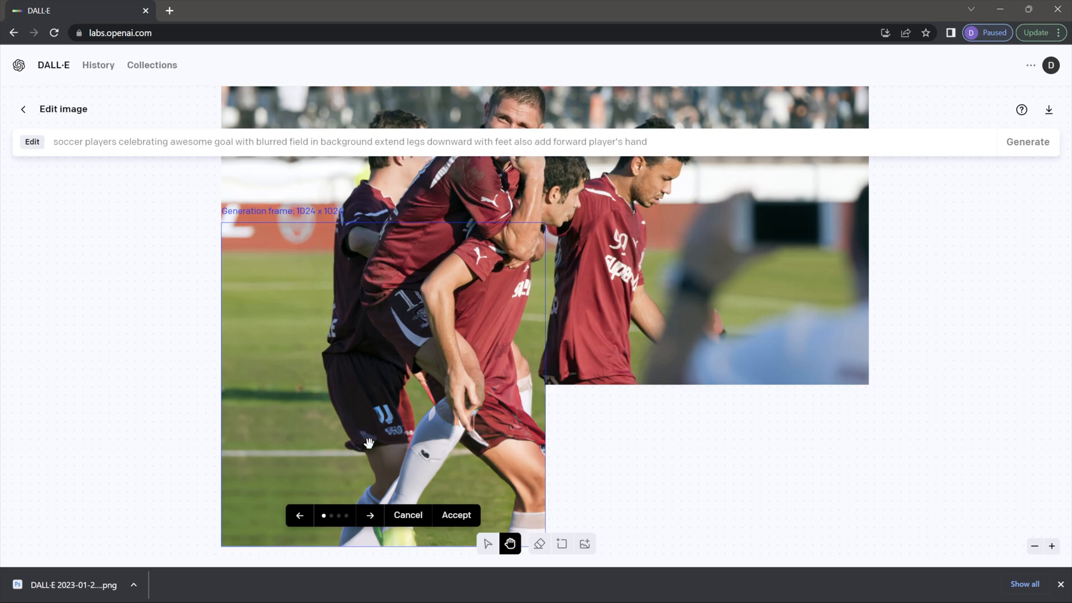
pyautogui.click(372, 516)
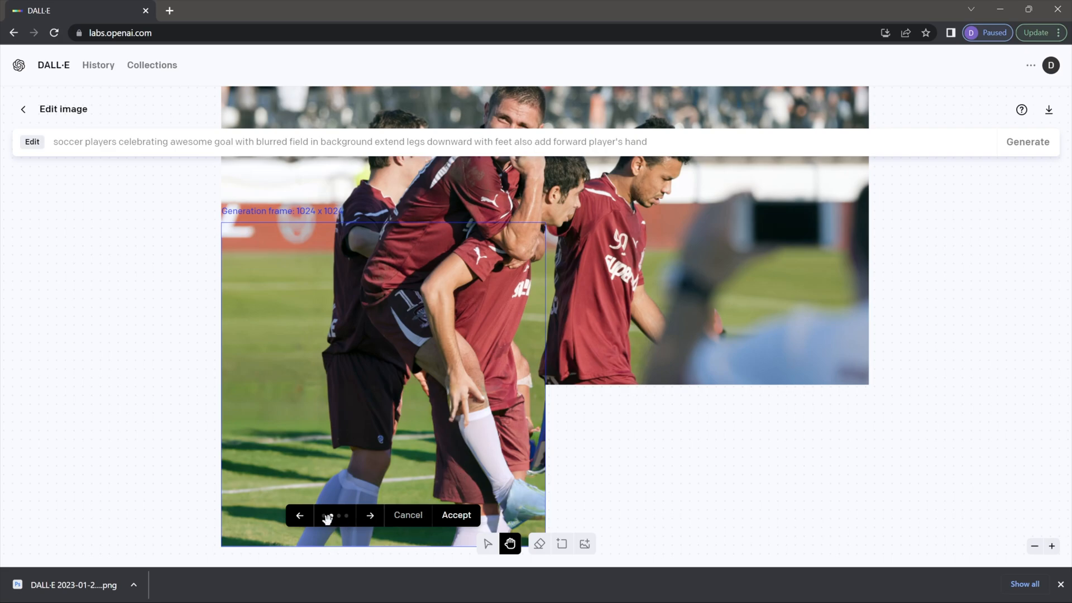
pyautogui.click(370, 516)
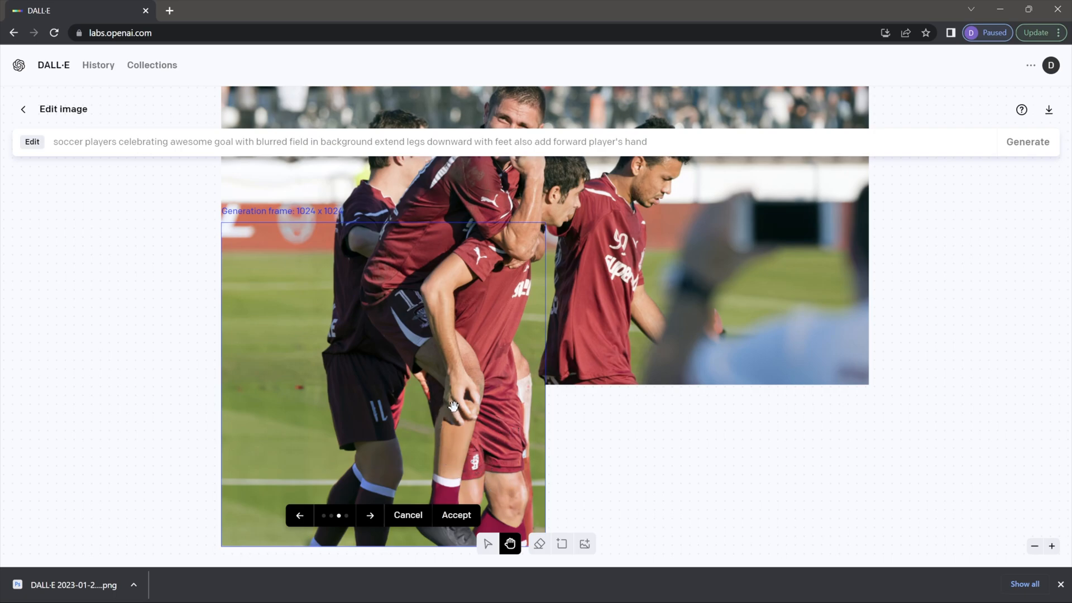
pyautogui.click(370, 515)
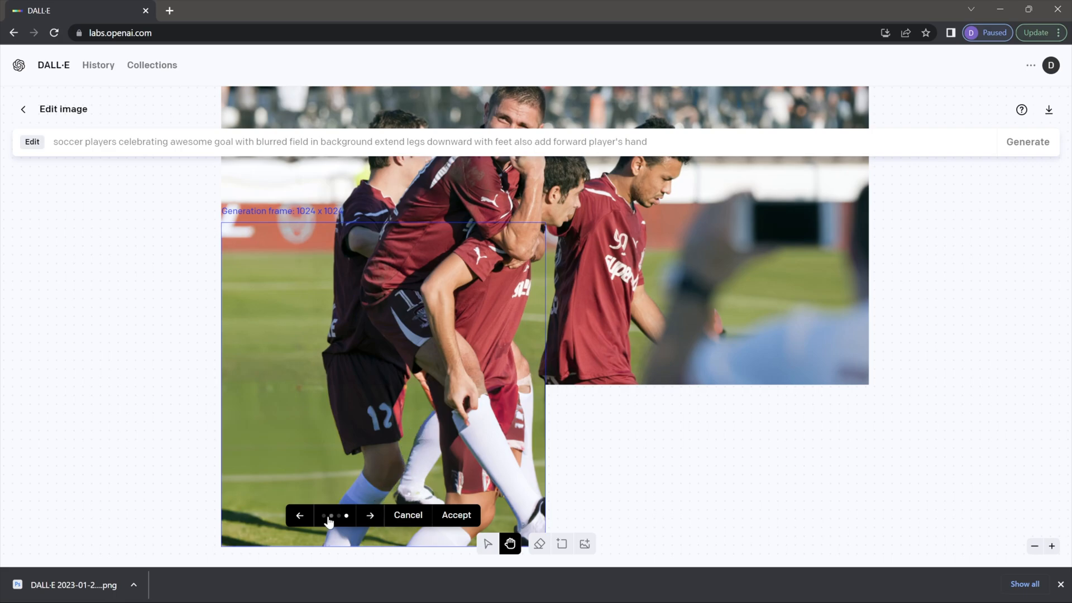
pyautogui.click(301, 519)
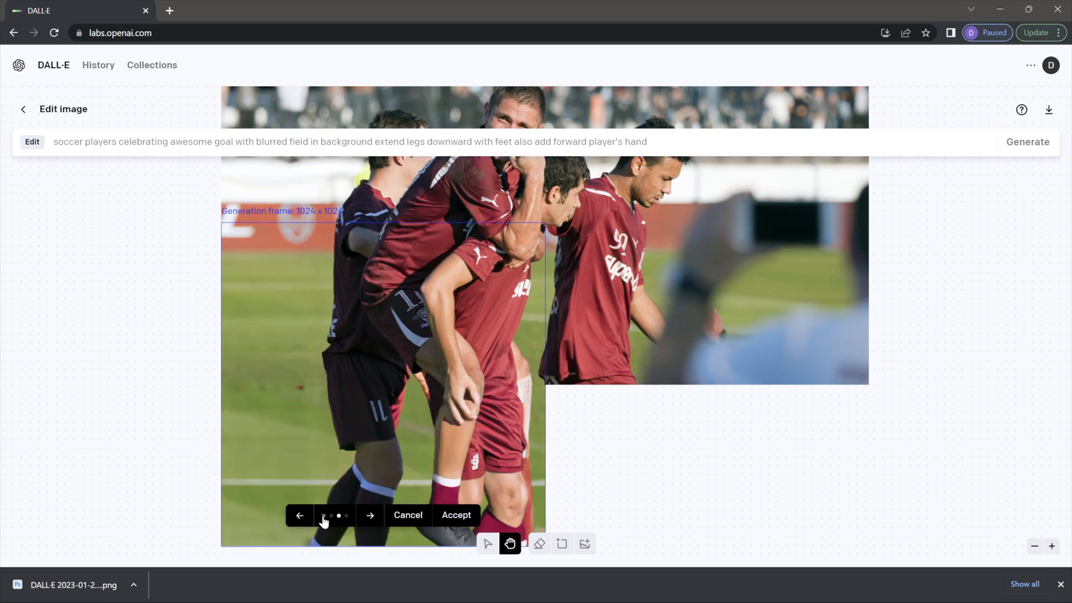
pyautogui.click(324, 517)
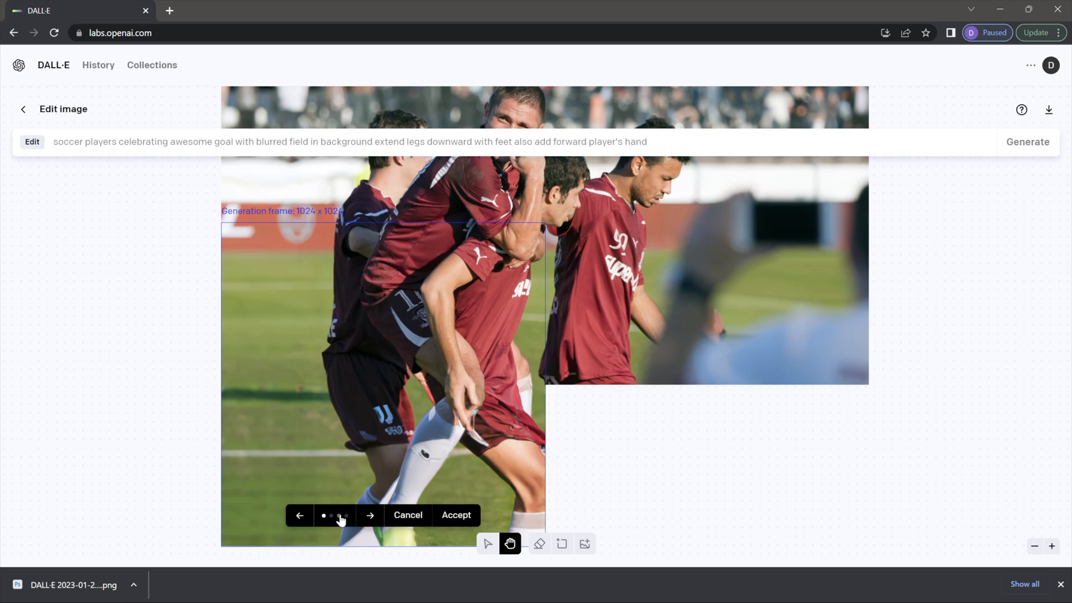
pyautogui.click(339, 515)
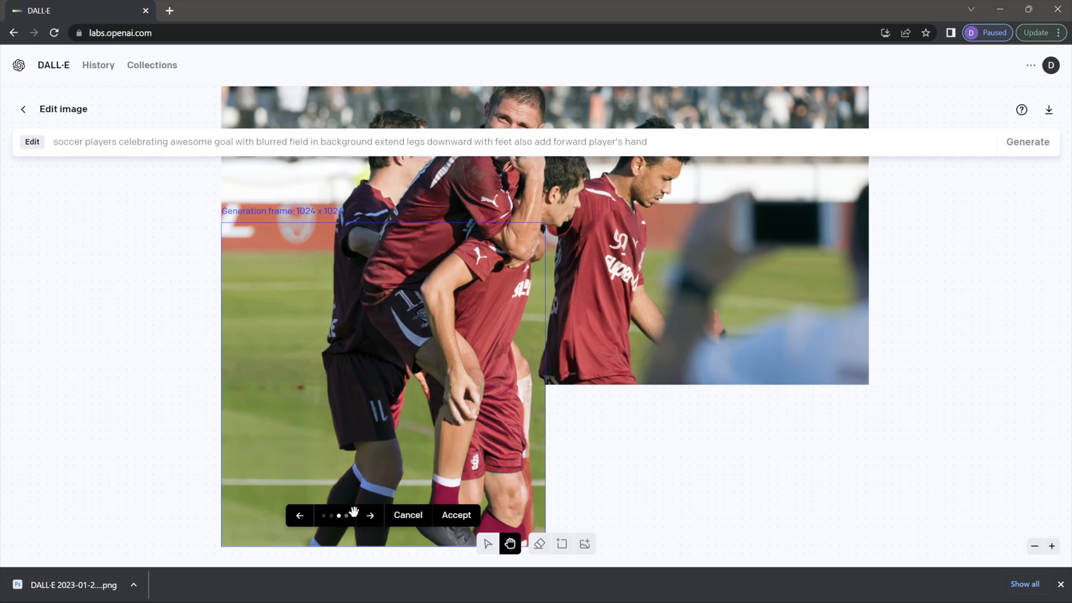
# Step: Accept the maroon-socks legs fill and move the frame onto the empty lower-right corner
pyautogui.click(452, 518)
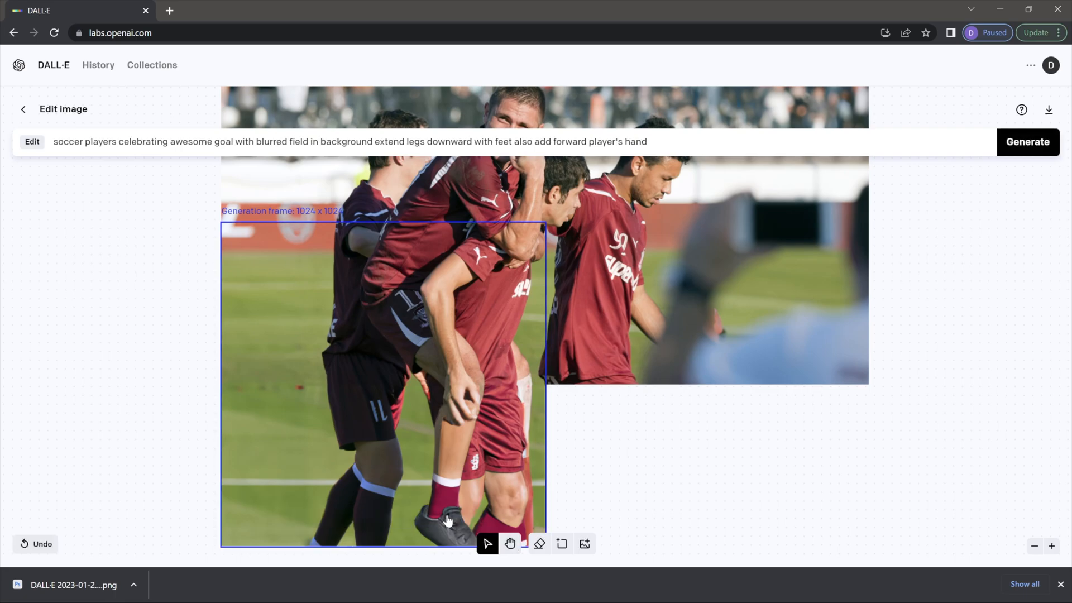
pyautogui.moveTo(377, 496); pyautogui.dragTo(702, 484)
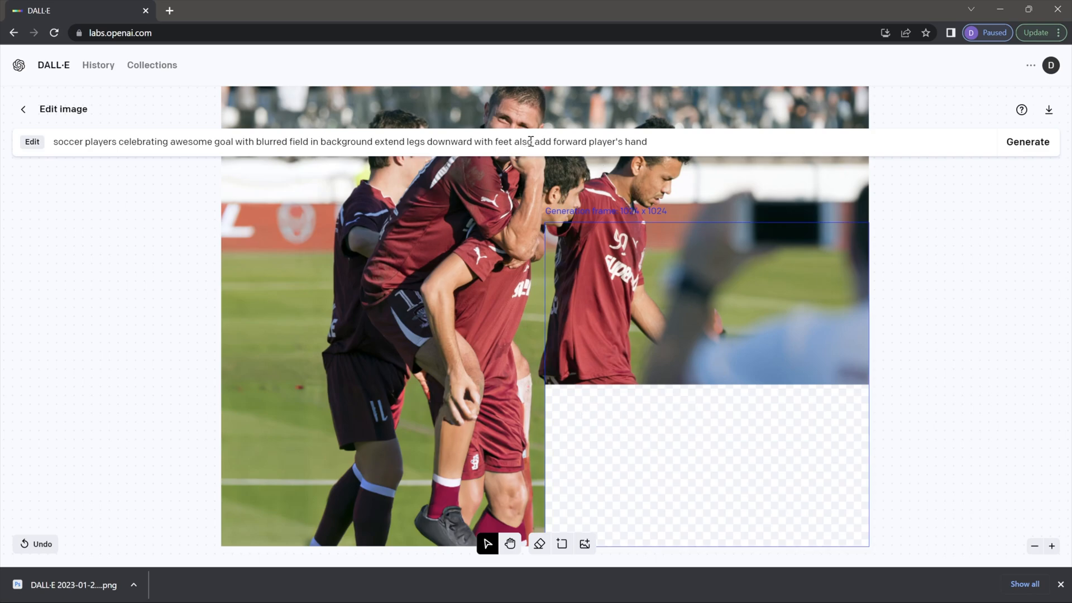
# Step: Replace the prompt's hand request with 'and blurry arm holding smart phone on right side of image'
pyautogui.moveTo(512, 141); pyautogui.dragTo(658, 140)
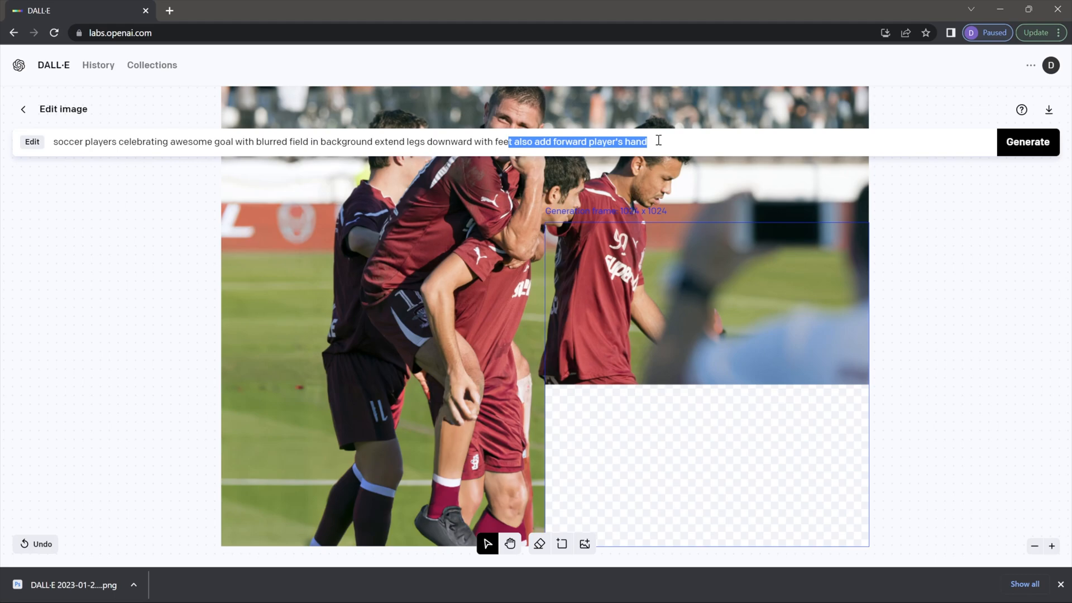
pyautogui.press('BackSpace')
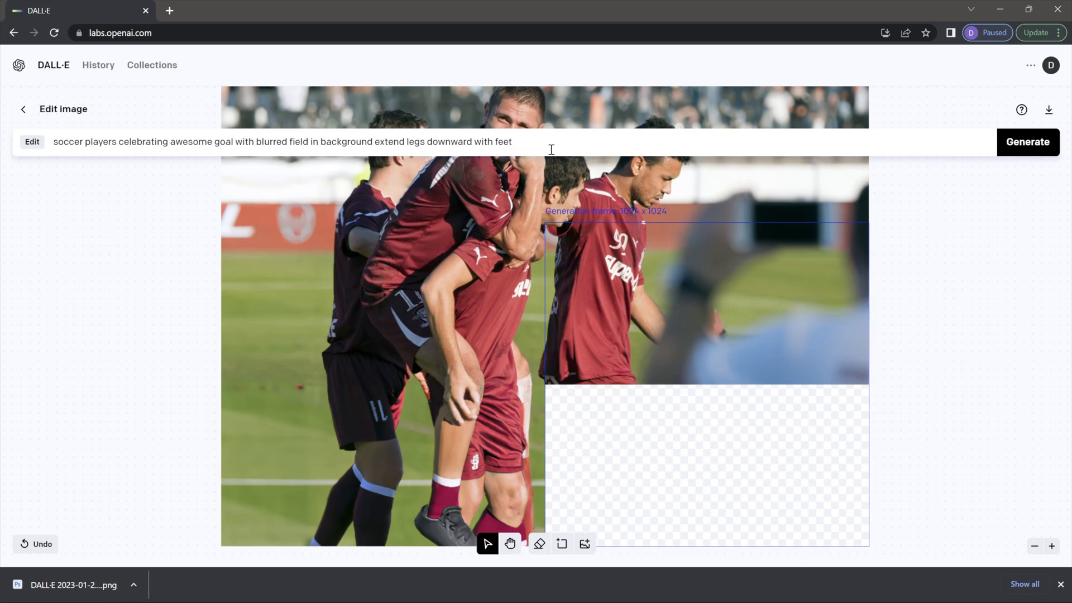
pyautogui.write('and blurry arm holding smart phone on right side of image')
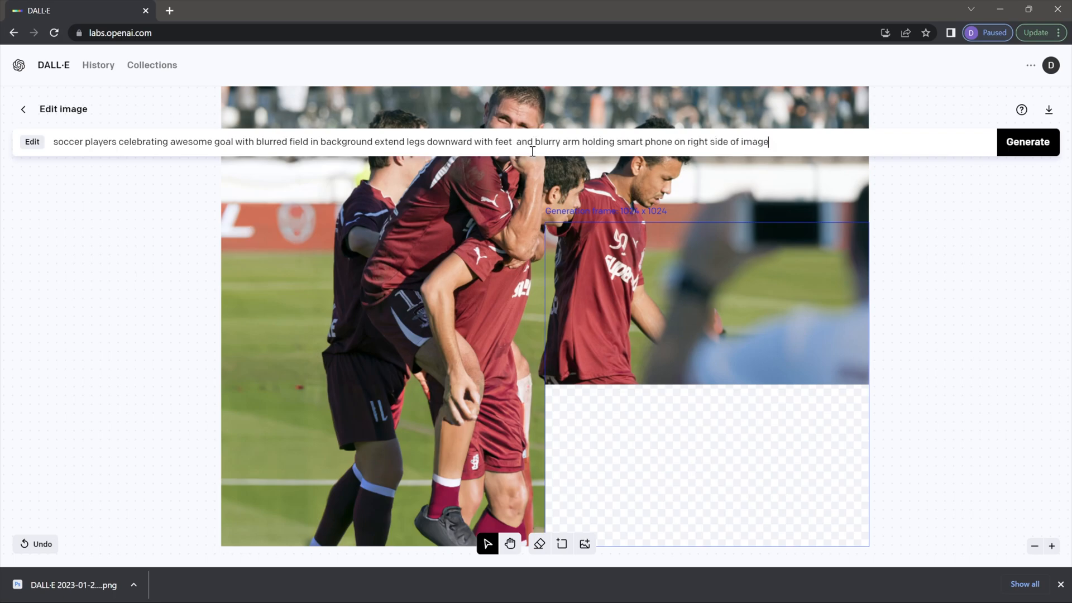
pyautogui.press('BackSpace')
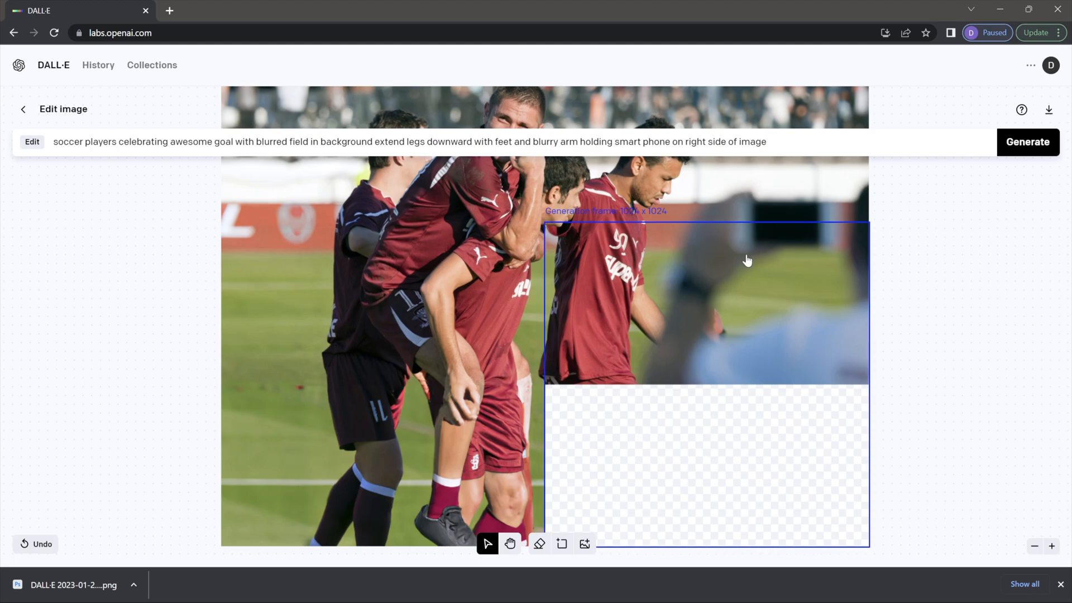
# Step: Generate the lower-right fill and accept the fourth variant showing legs in white socks
pyautogui.click(1022, 147)
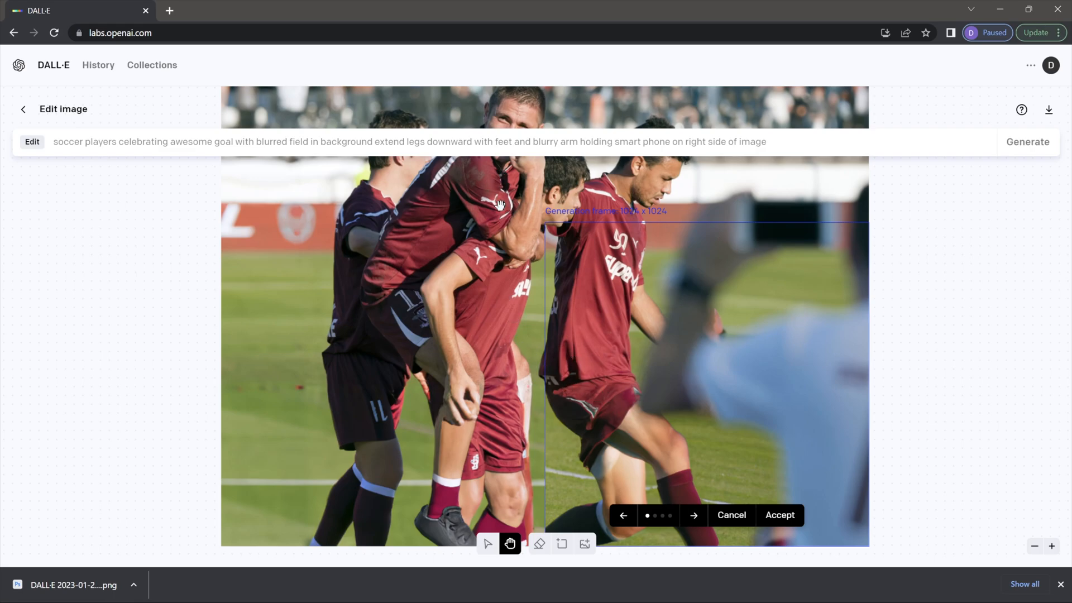
pyautogui.scroll(1, 491, 217)
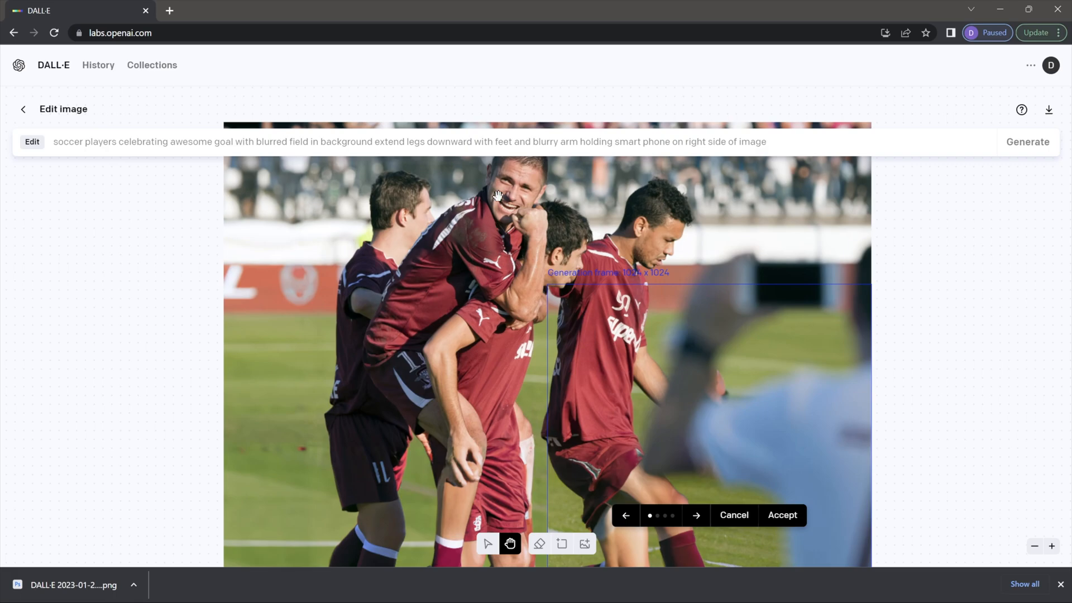
pyautogui.scroll(-1, 492, 212)
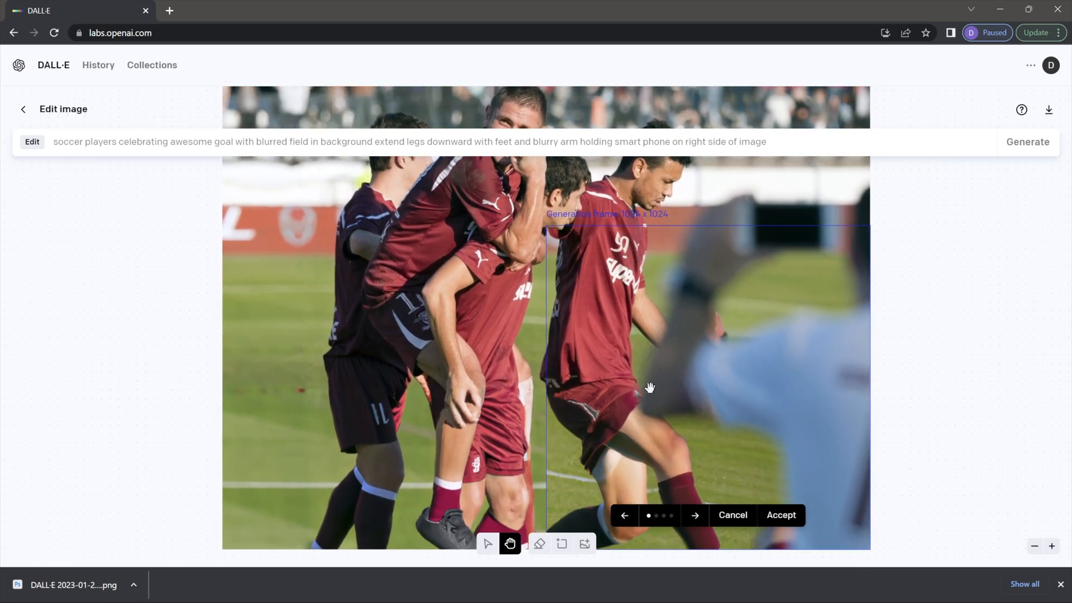
pyautogui.click(697, 516)
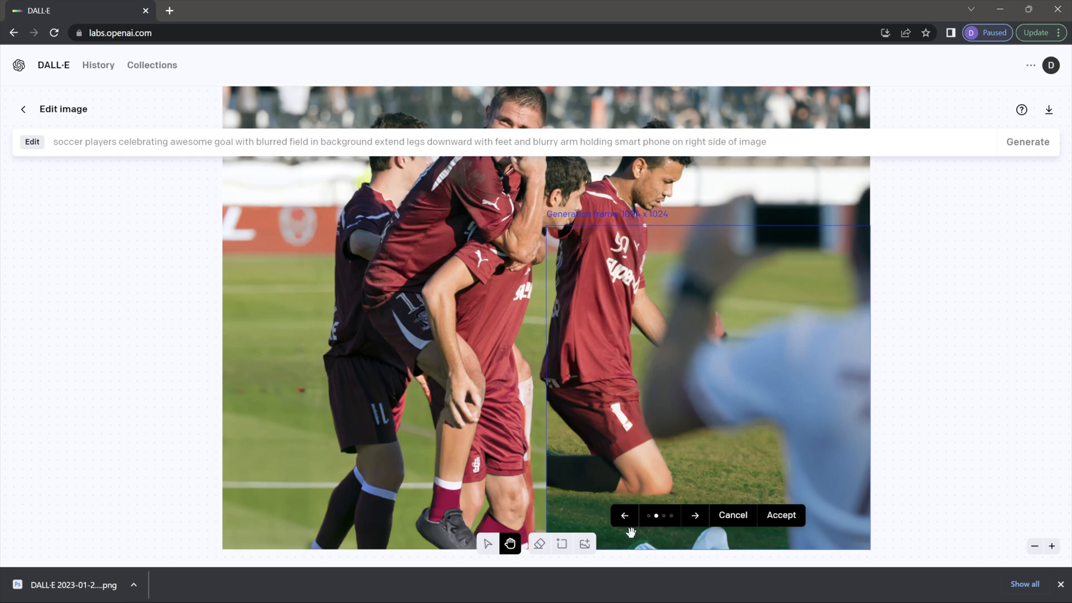
pyautogui.click(697, 519)
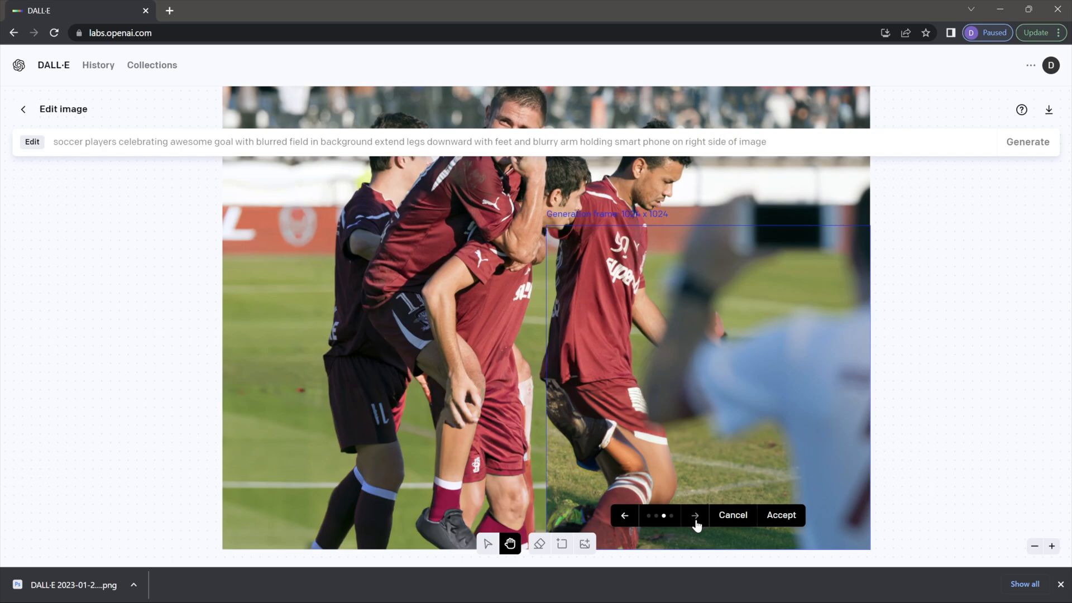
pyautogui.click(694, 522)
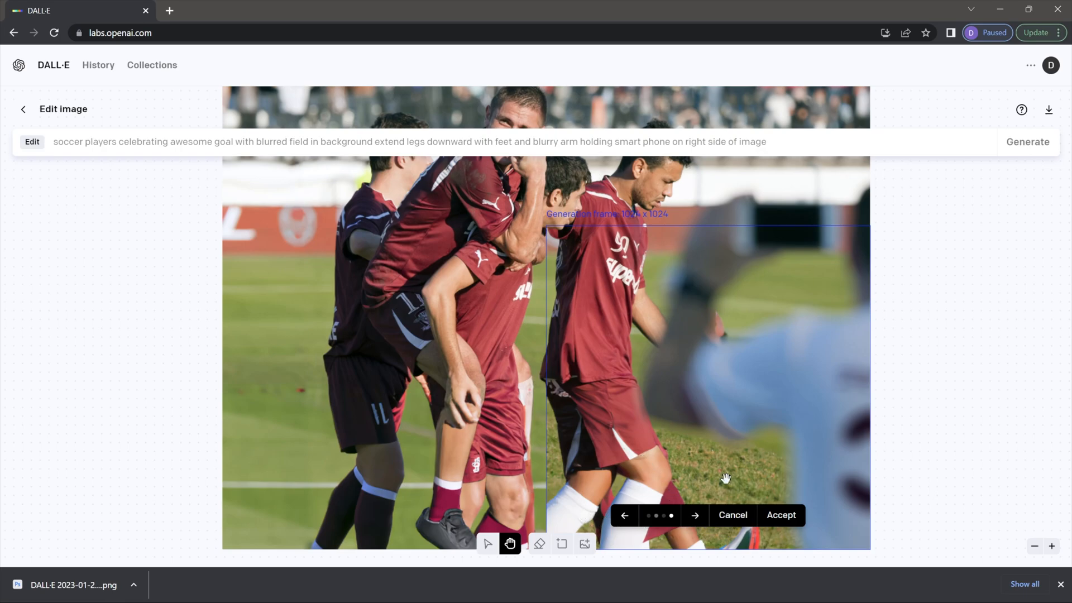
pyautogui.click(781, 518)
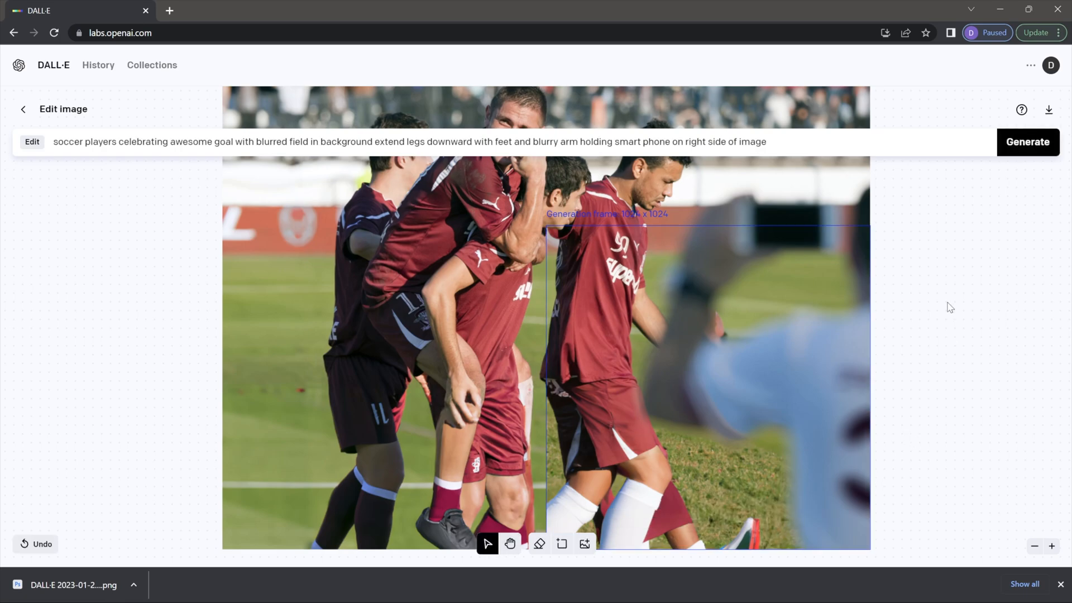
# Step: Pan the DALL·E canvas to check the image's top, then switch to Photoshop
pyautogui.doubleClick(918, 195)
pyautogui.press('p')
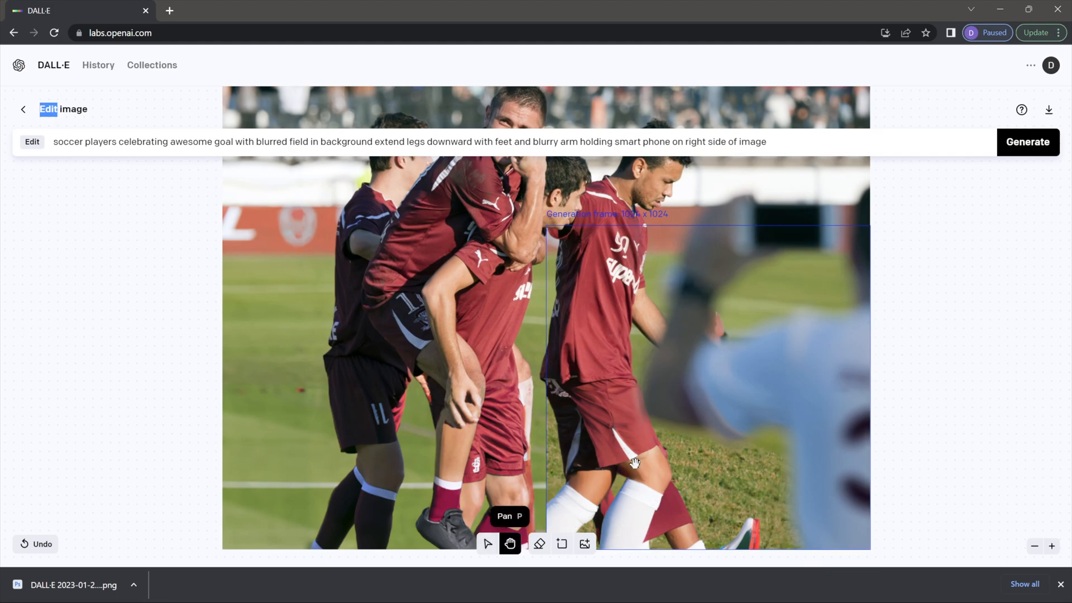
pyautogui.moveTo(897, 244); pyautogui.dragTo(896, 300)
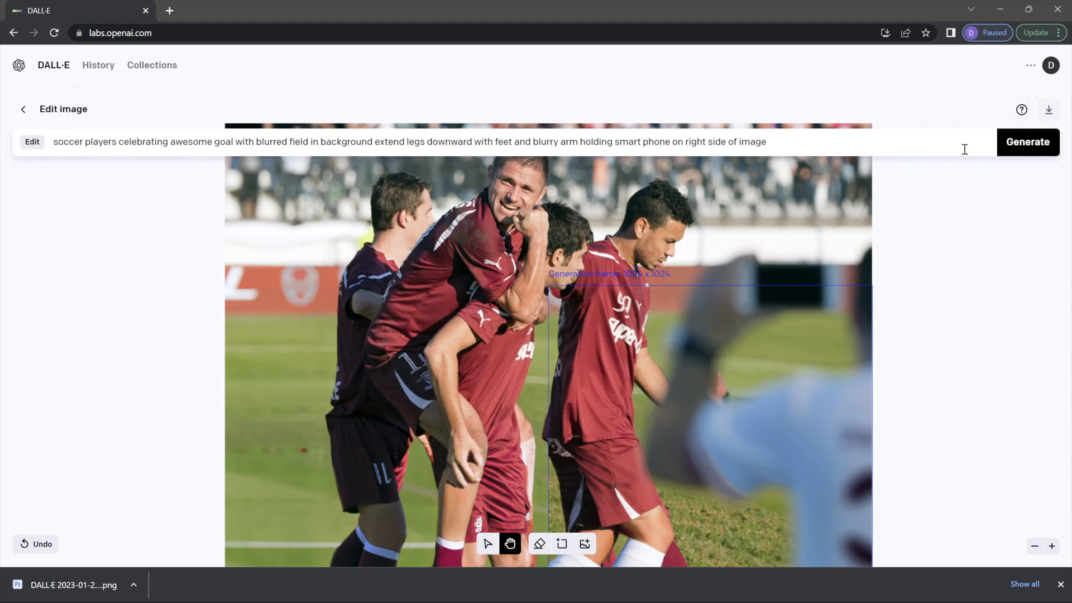
pyautogui.hotkey('alt', 'Tab')
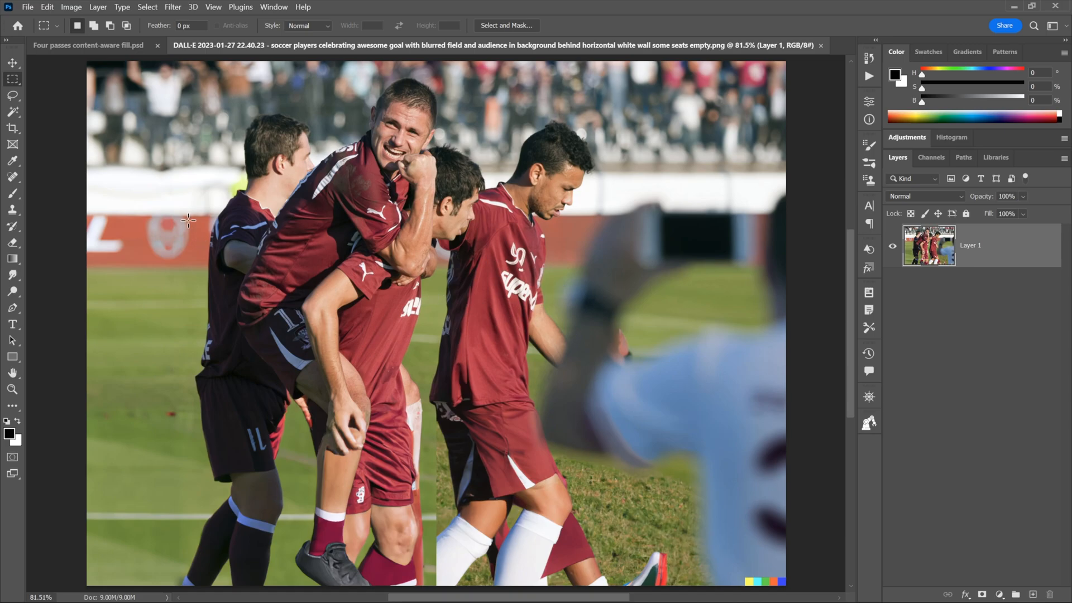
# Step: Crop the left, right (to 1886 px wide) and bottom edges tighter around the players
pyautogui.click(11, 130)
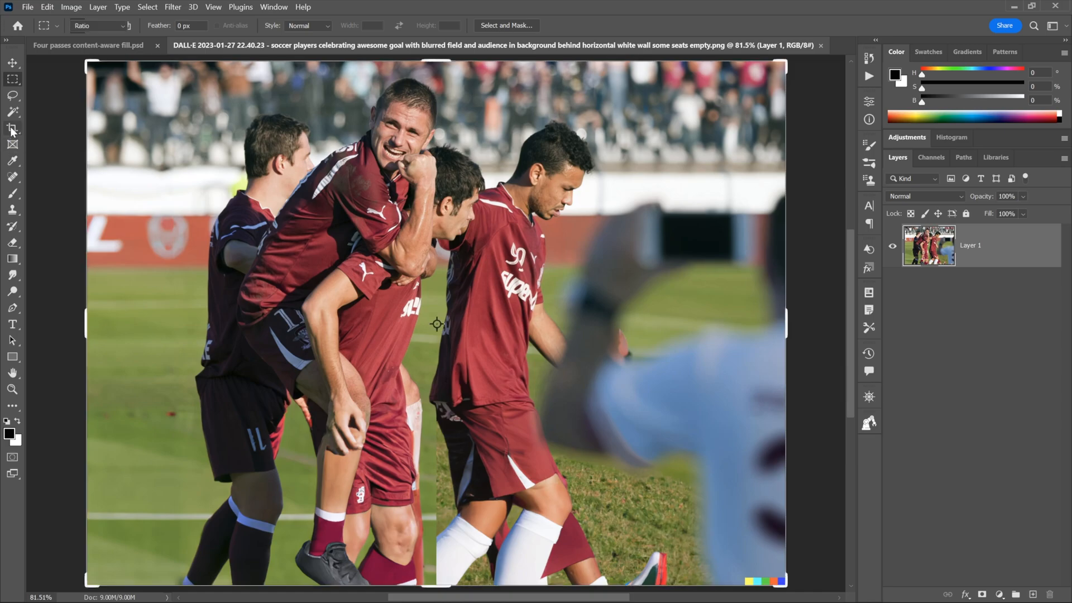
pyautogui.moveTo(86, 322); pyautogui.dragTo(101, 323)
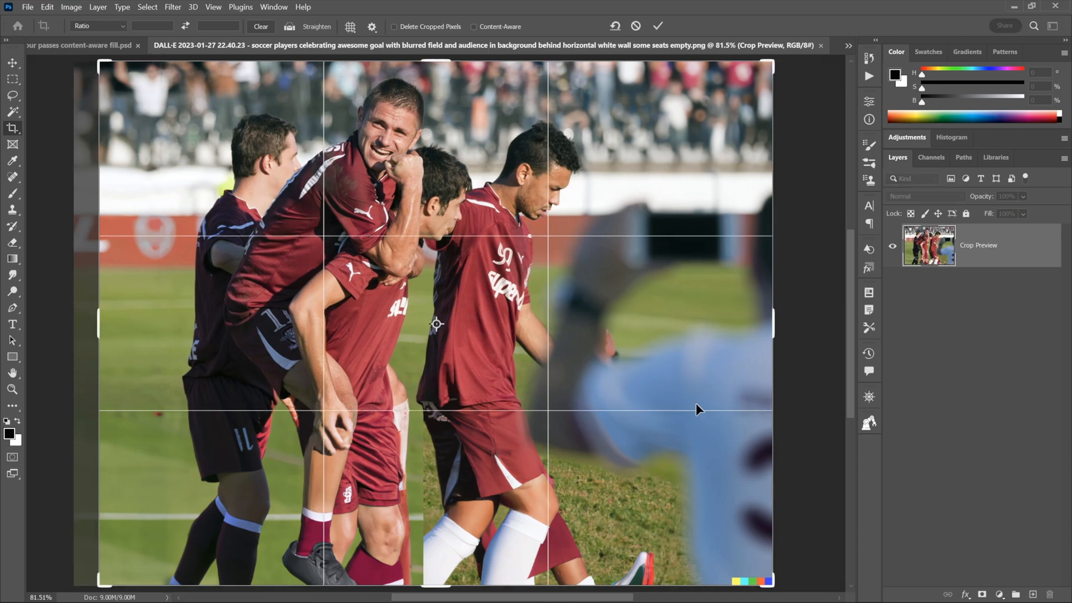
pyautogui.moveTo(773, 334); pyautogui.dragTo(754, 330)
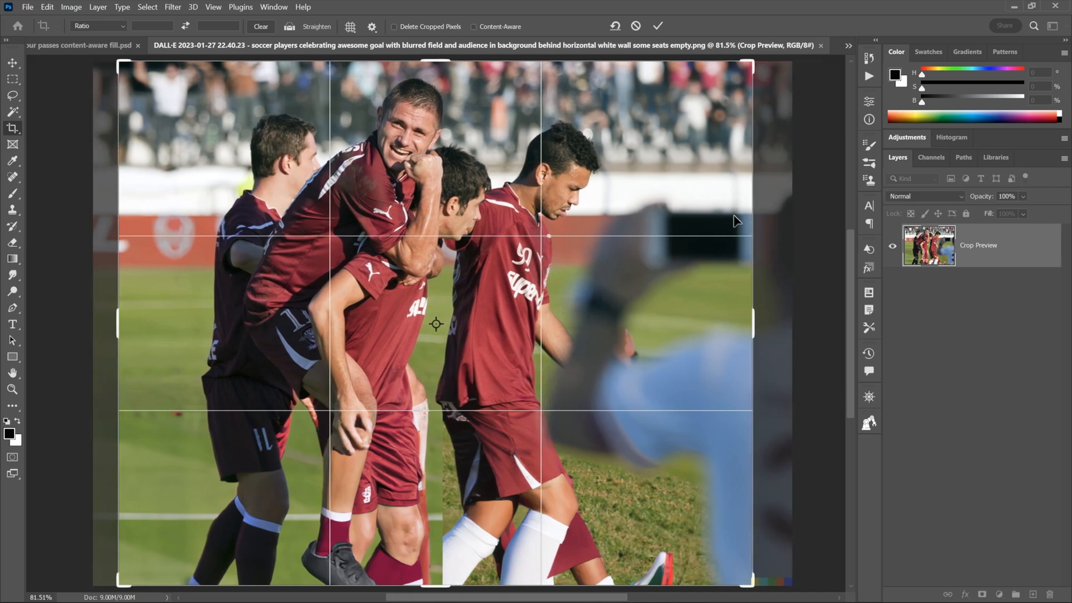
pyautogui.moveTo(437, 584); pyautogui.dragTo(429, 543)
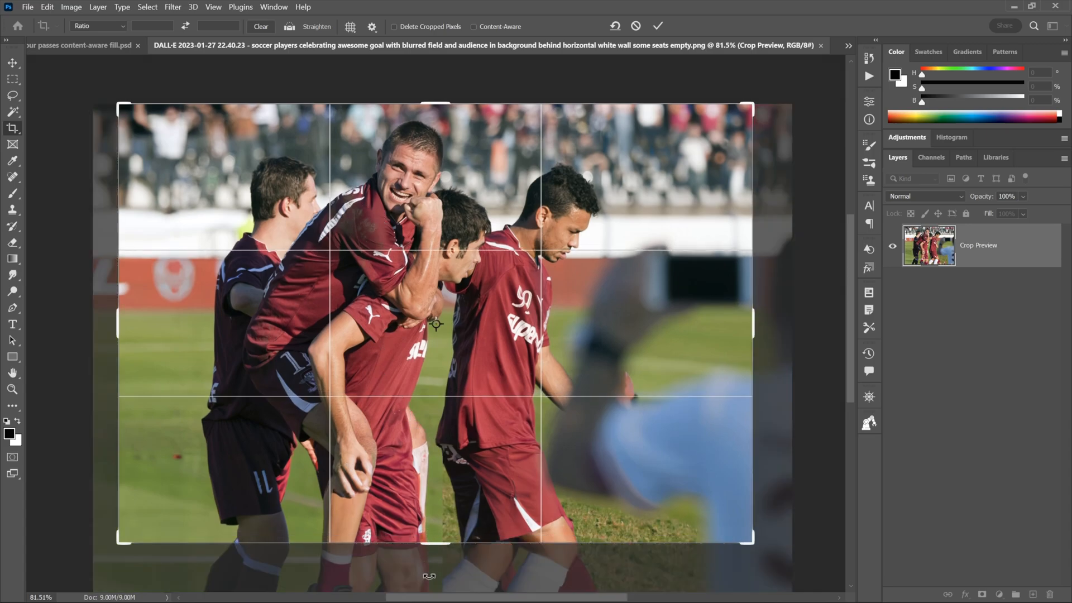
pyautogui.moveTo(430, 543)
pyautogui.mouseDown()
pyautogui.moveTo(432, 568)
pyautogui.moveTo(425, 527)
pyautogui.mouseUp()
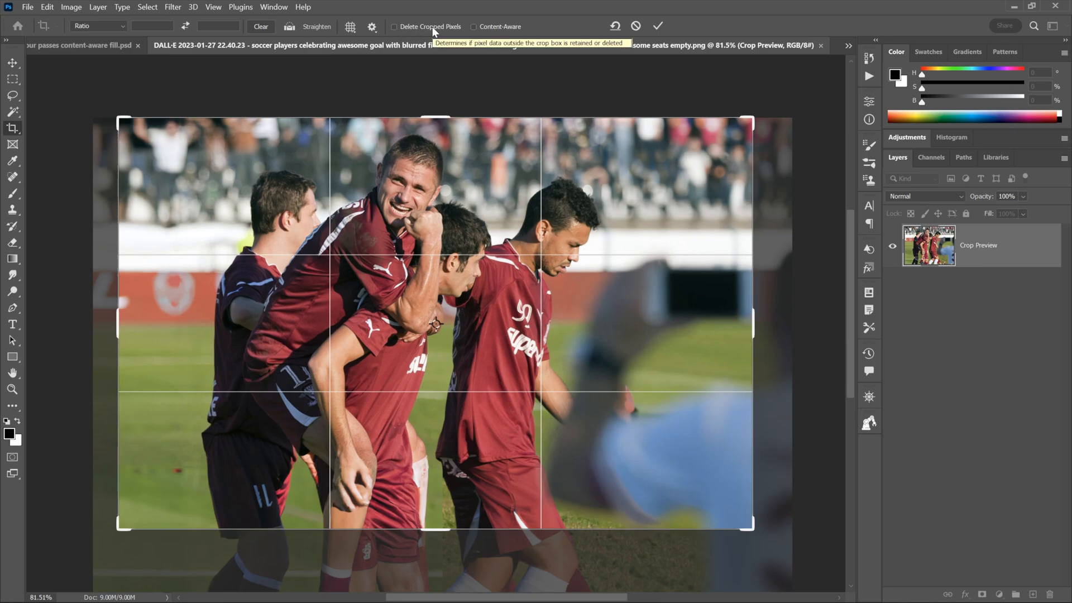
pyautogui.press('Return')
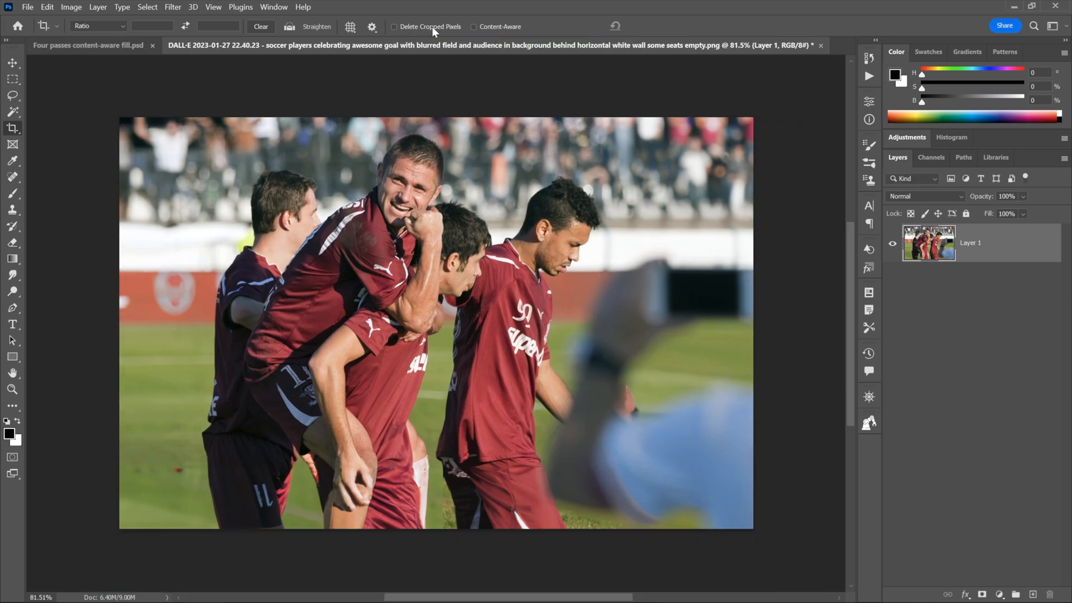
# Step: Spot-heal the specks on the lower-left grass and white wall, then switch to the Four passes document
pyautogui.hotkey('ctrl', '0')
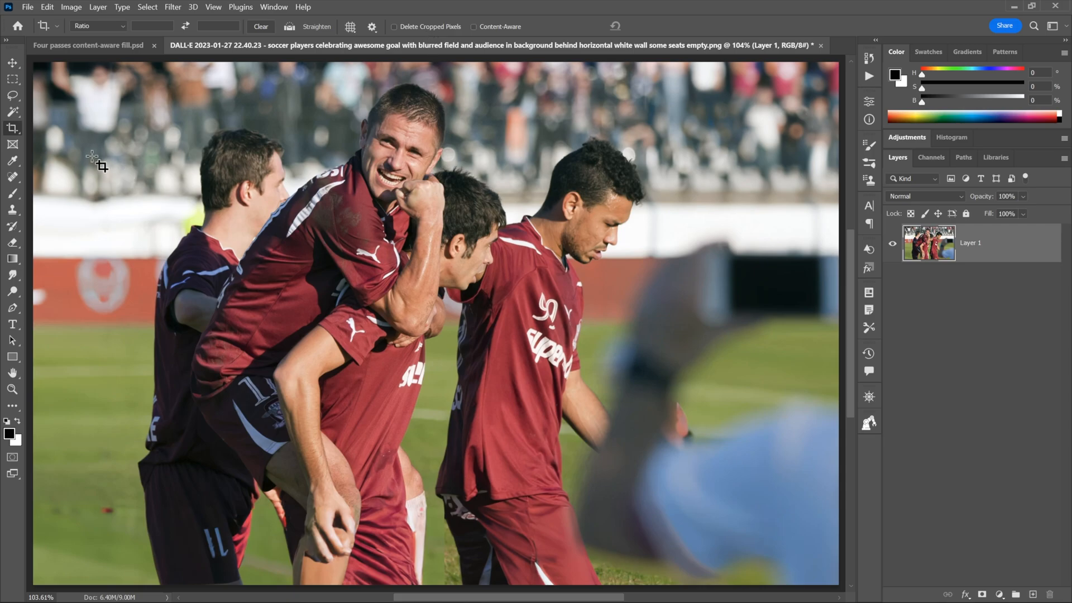
pyautogui.click(13, 181)
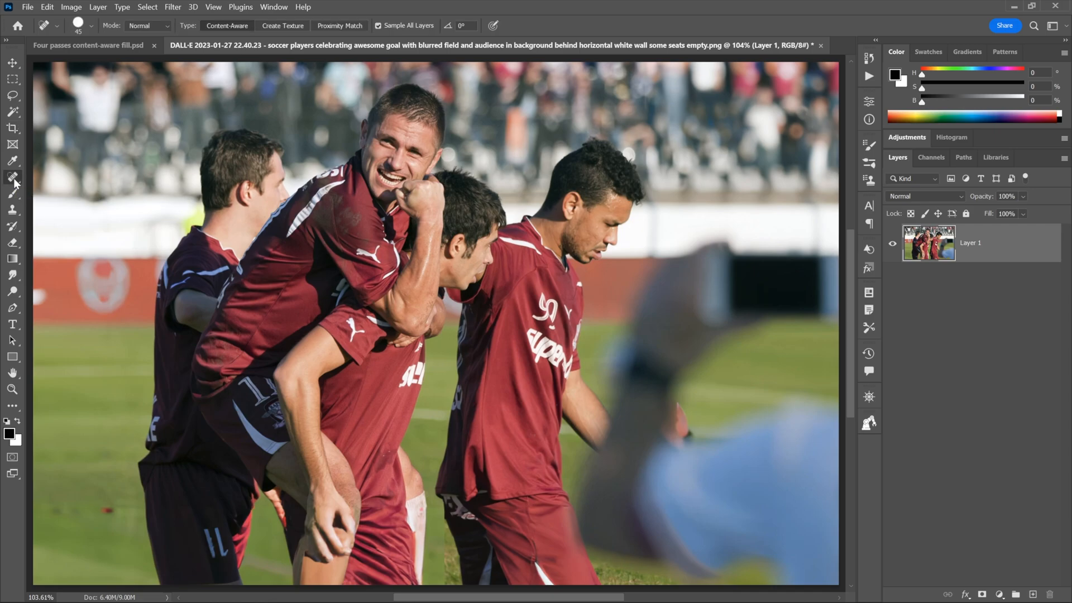
pyautogui.click(107, 510)
pyautogui.moveTo(72, 512)
pyautogui.mouseDown()
pyautogui.moveTo(60, 515)
pyautogui.moveTo(133, 530)
pyautogui.moveTo(132, 542)
pyautogui.mouseUp()
pyautogui.click(55, 513)
pyautogui.moveTo(126, 199)
pyautogui.mouseDown()
pyautogui.moveTo(161, 198)
pyautogui.moveTo(42, 196)
pyautogui.mouseUp()
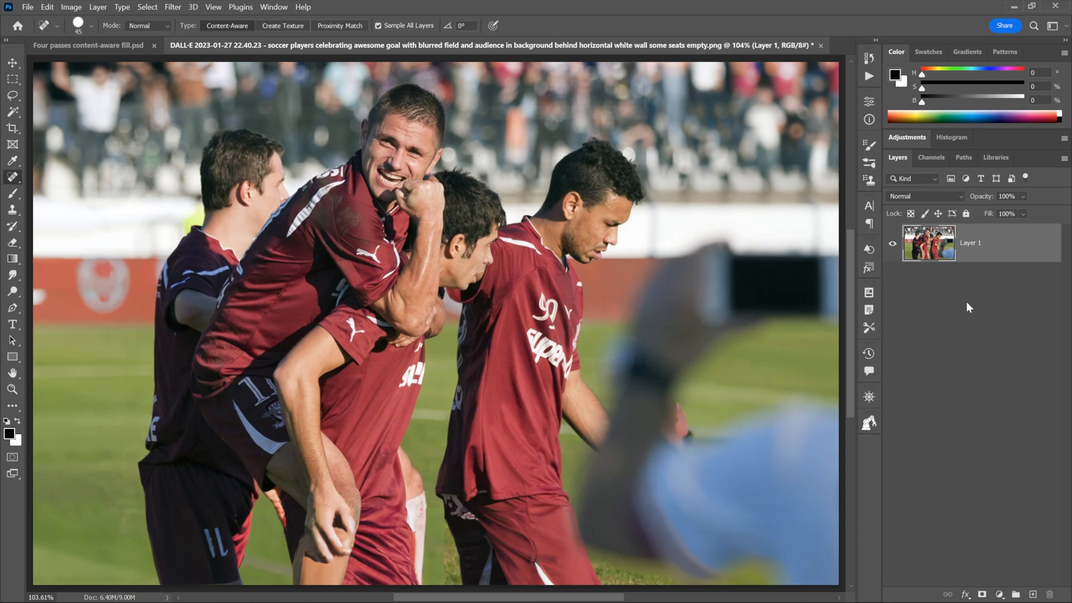
pyautogui.hotkey('ctrl', 'Tab')
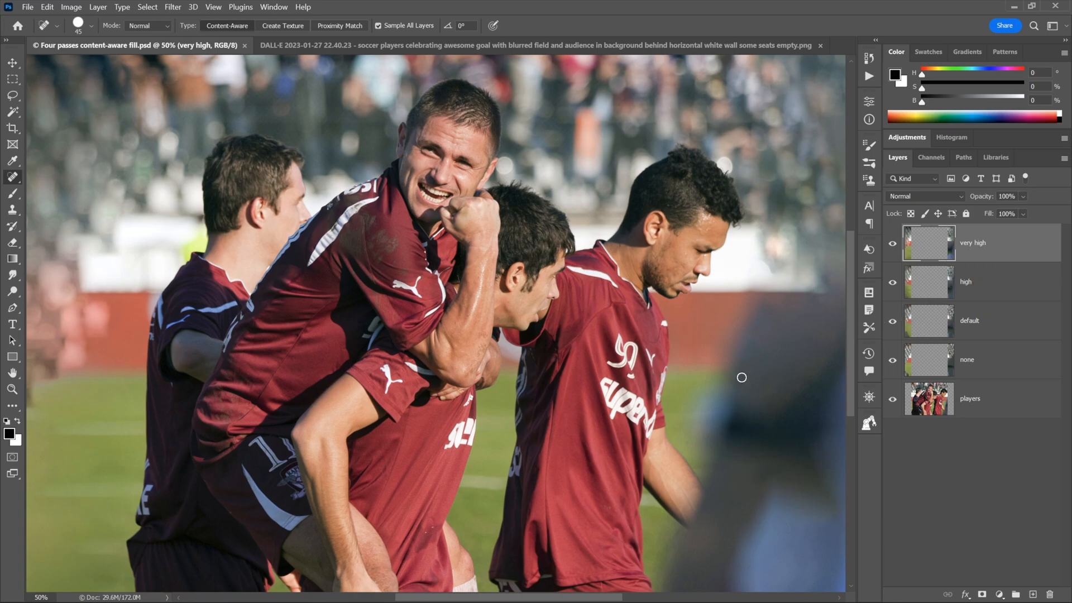
# Step: Pick the Rectangular Marquee tool and go back to the cropped DALL·E image
pyautogui.press('m')
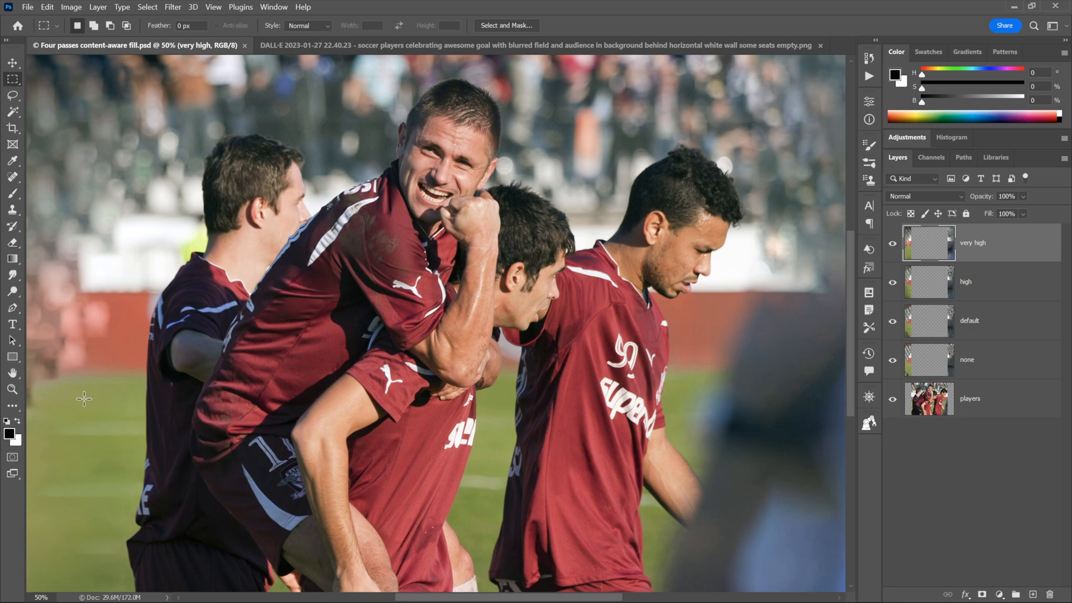
pyautogui.hotkey('ctrl', 'Tab')
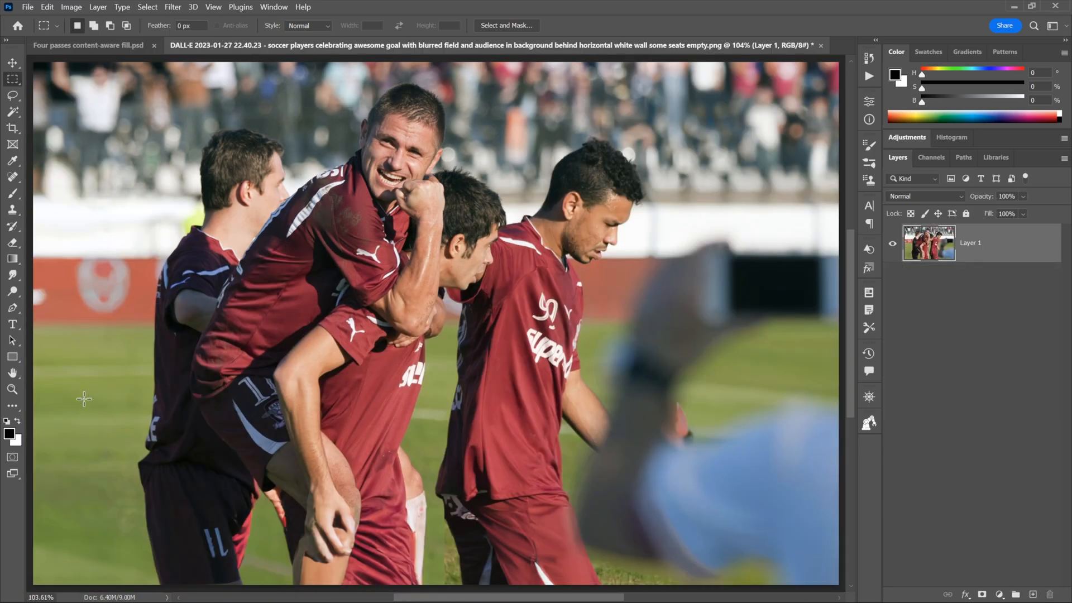